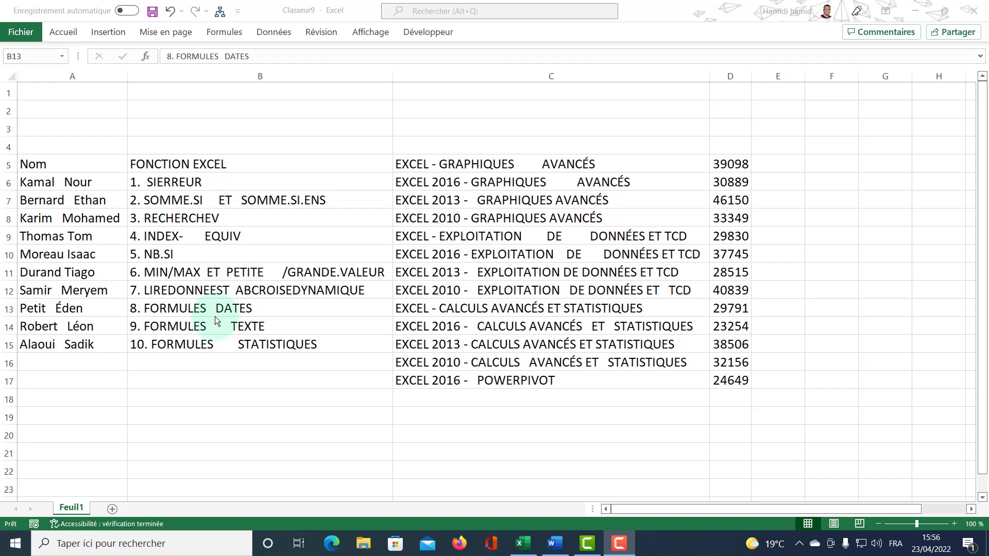
# - Select the names list in column A from A5 downward, then clear the selection
pyautogui.click(98, 180)
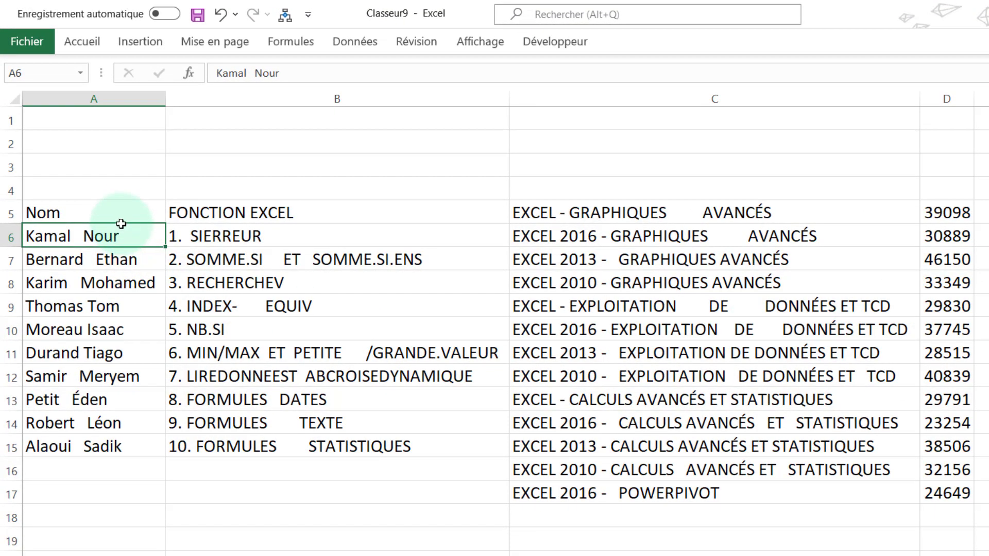
pyautogui.moveTo(119, 214)
pyautogui.mouseDown()
pyautogui.moveTo(154, 306)
pyautogui.moveTo(103, 446)
pyautogui.mouseUp()
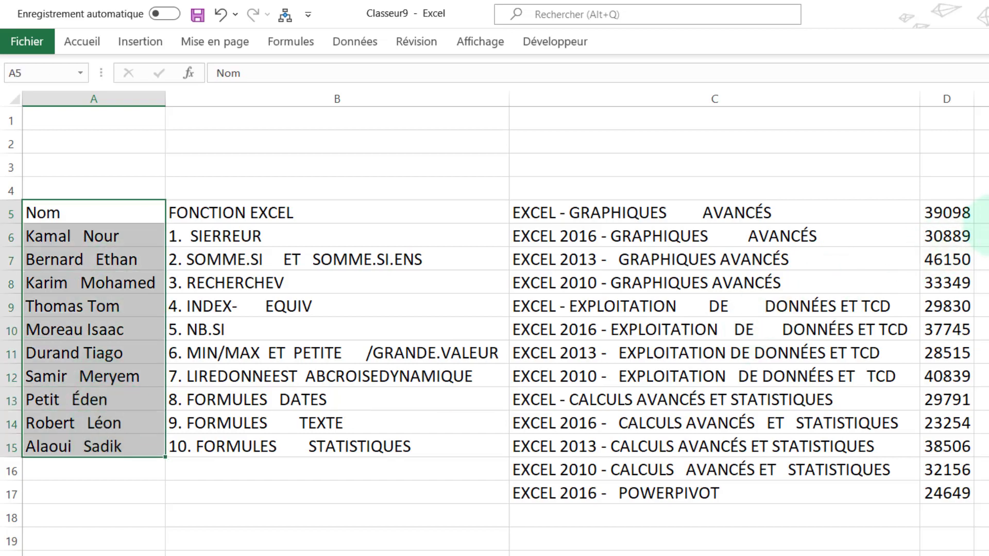
pyautogui.click(981, 214)
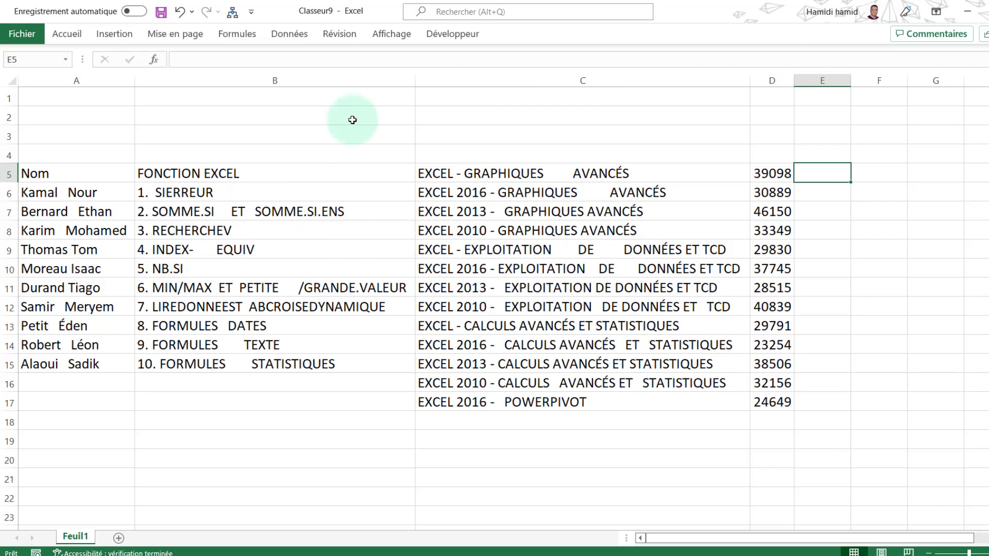
# - Select cell A6 and enter the new macro name sup_esp in the Macro dialog
pyautogui.click(100, 191)
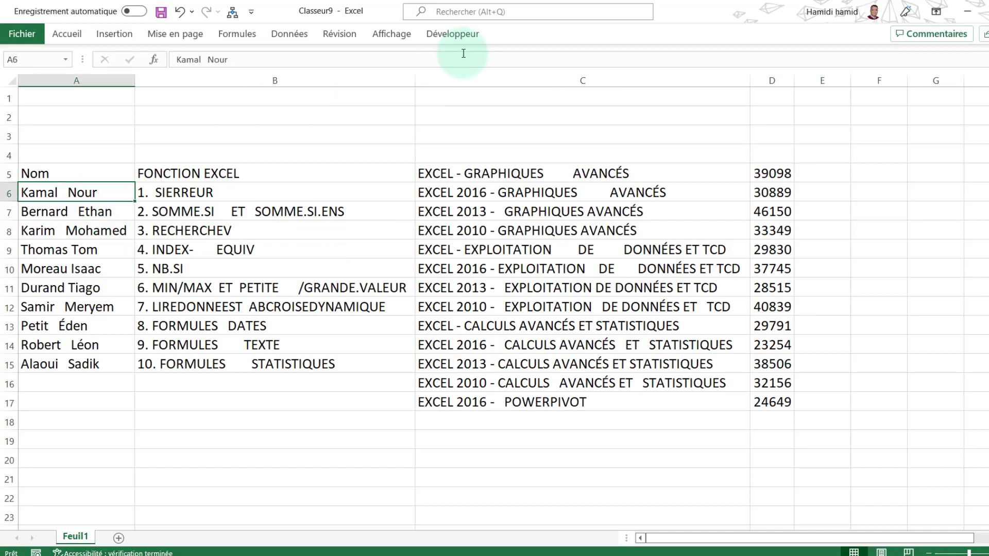
pyautogui.click(437, 35)
pyautogui.click(44, 66)
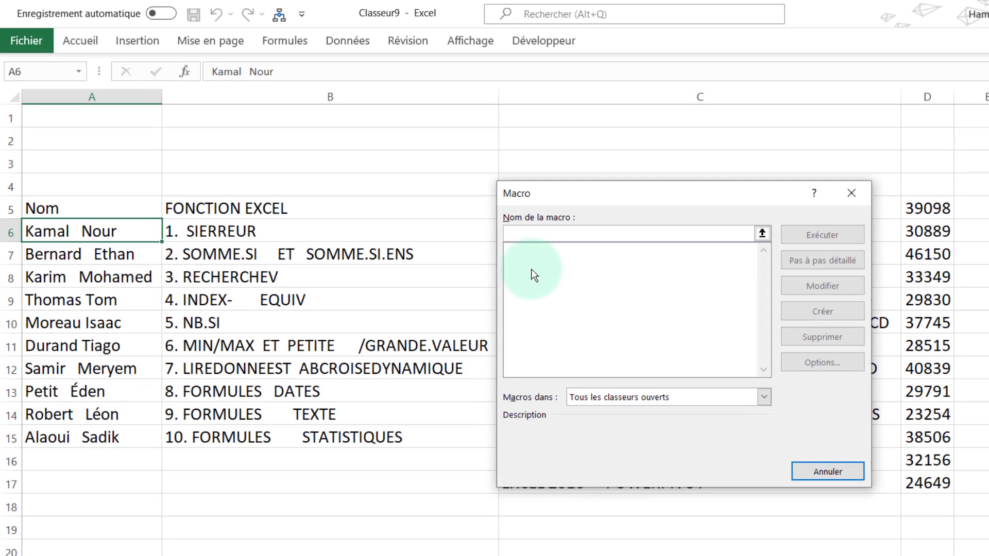
pyautogui.write('su')
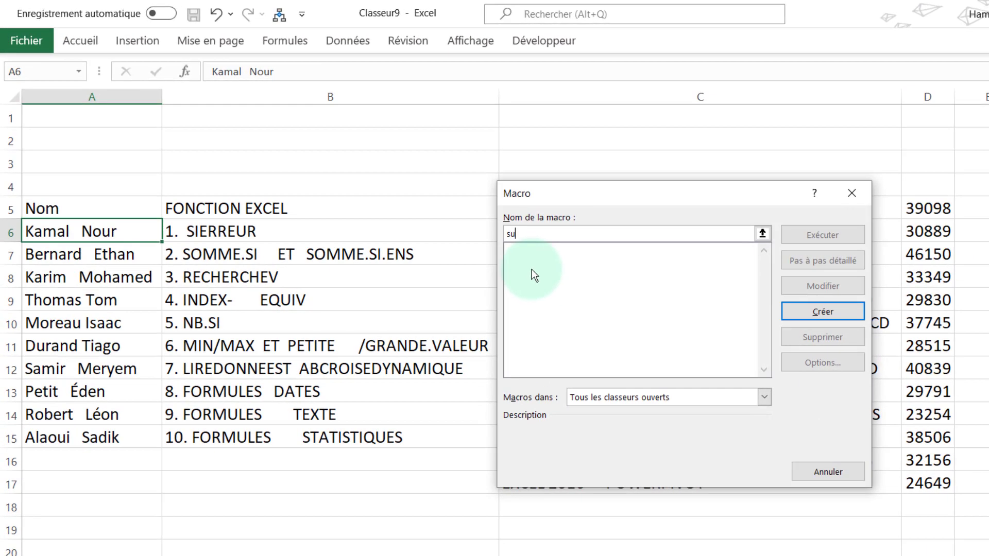
pyautogui.write('p_esp')
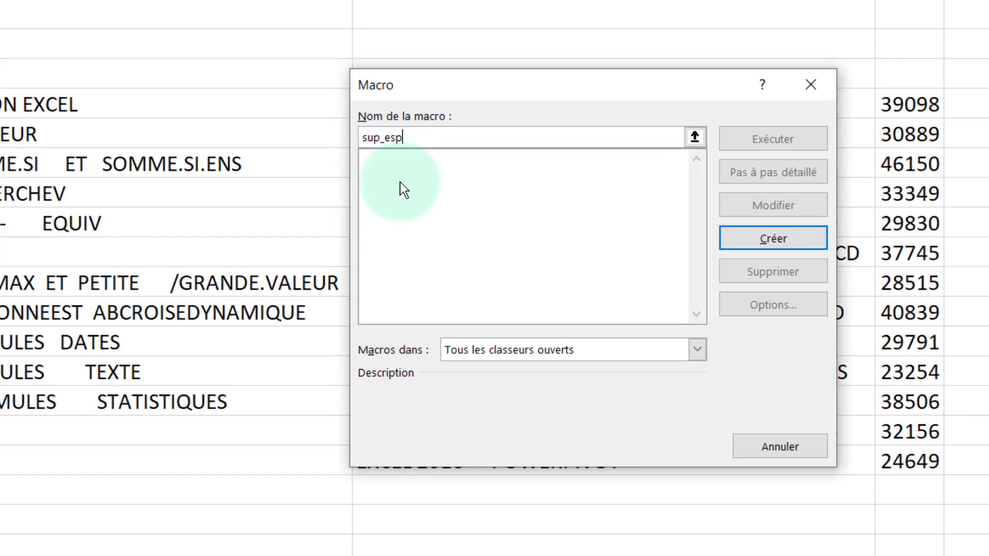
# - Create the sup_esp macro and write its For Each cell In Selection loop header
pyautogui.click(761, 241)
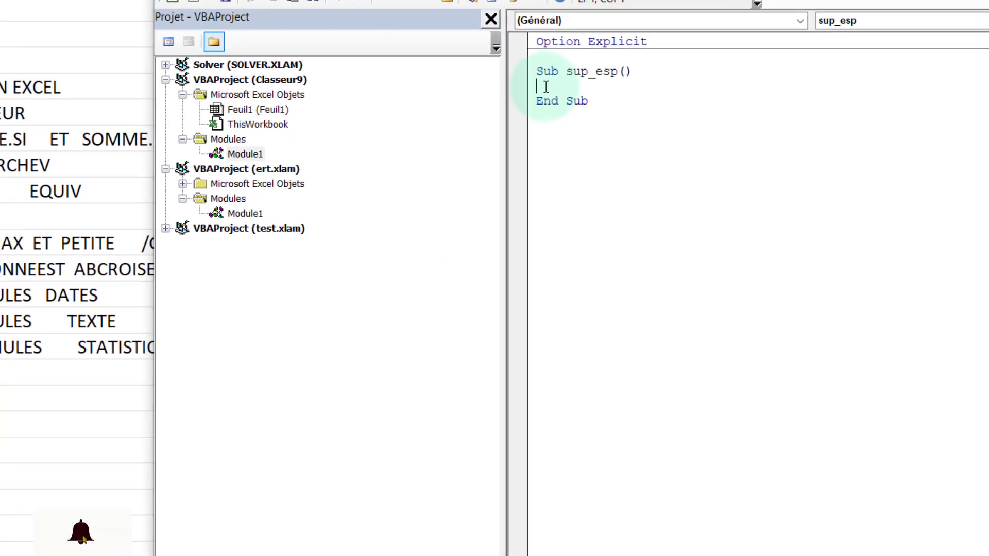
pyautogui.press('Return')
pyautogui.press('Return')
pyautogui.press('Return')
pyautogui.press('Return')
pyautogui.press('Return')
pyautogui.press('Return')
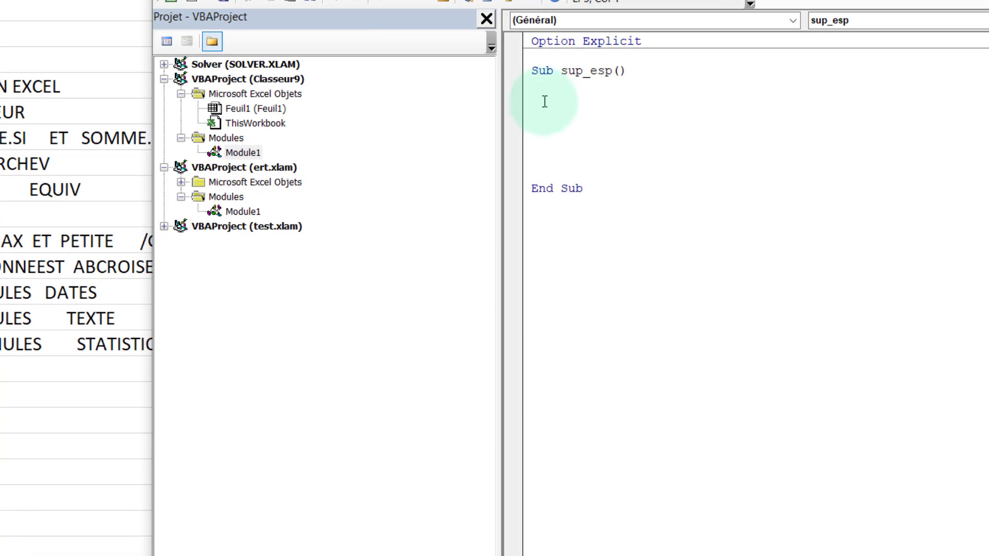
pyautogui.press('Return')
pyautogui.press('Return')
pyautogui.press('Return')
pyautogui.click(543, 113)
pyautogui.write('for ea')
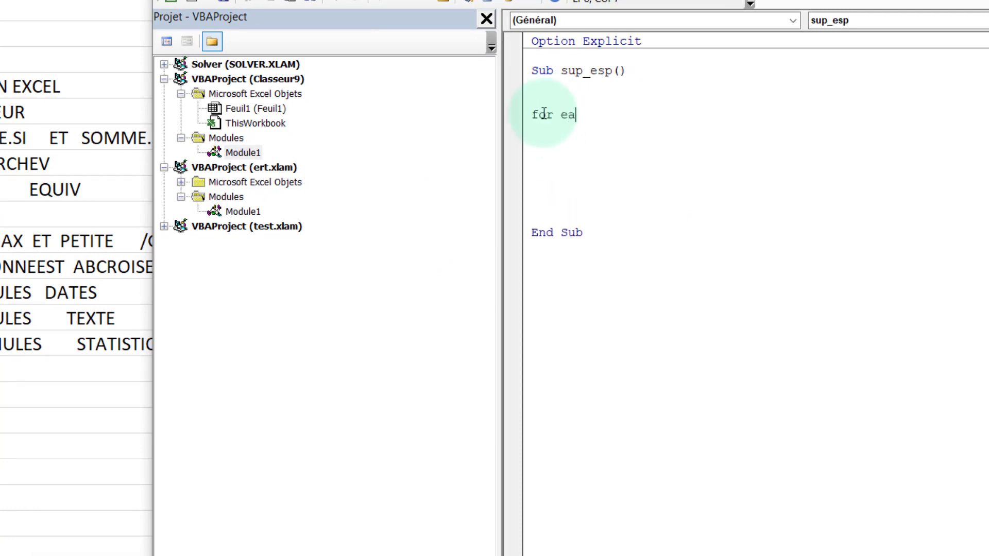
pyautogui.write('ch cell')
pyautogui.write(' in select')
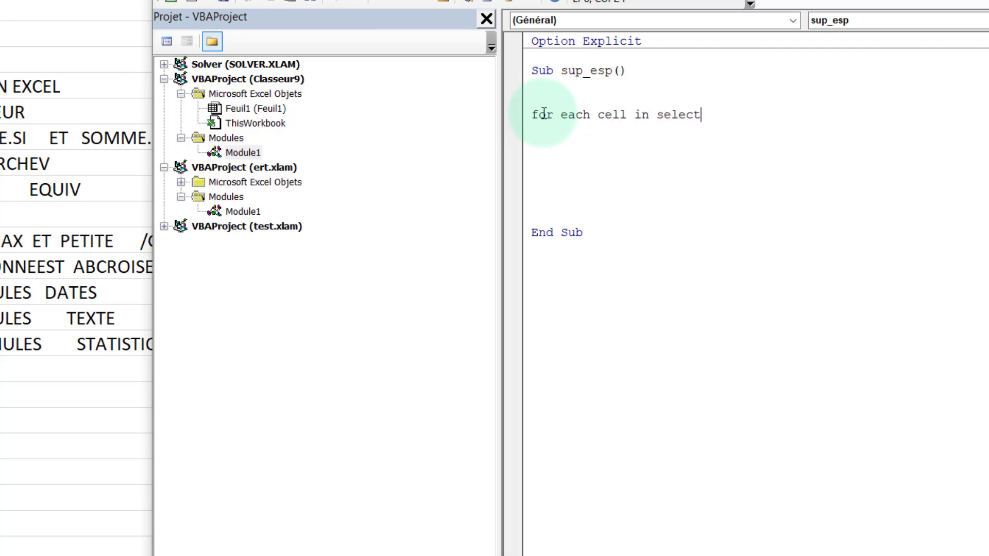
pyautogui.write('n')
pyautogui.press('Return')
pyautogui.press('Return')
pyautogui.press('Return')
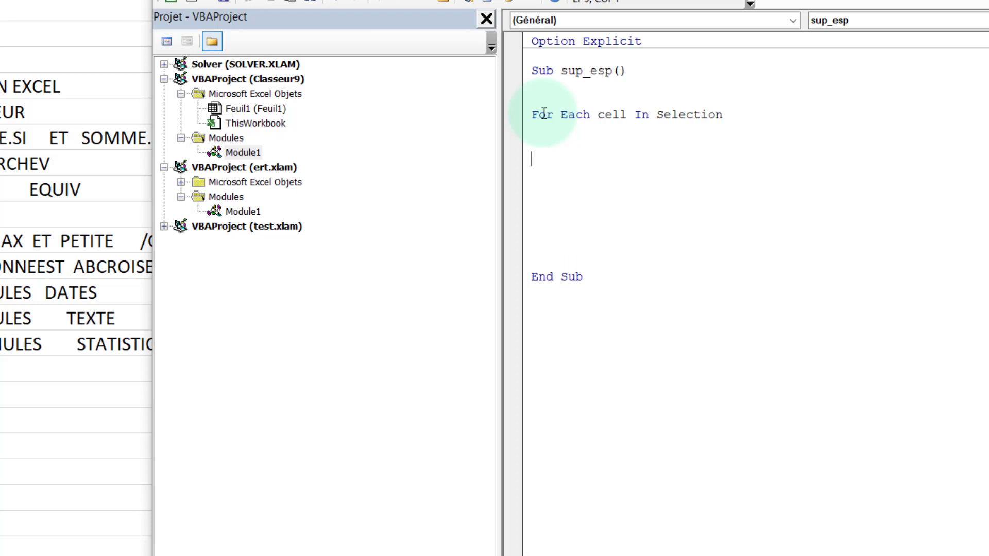
# - Write cell.Value = Application.WorksheetFunction.Trim(cell.Value inside the loop, fixing the typos
pyautogui.write('cell.')
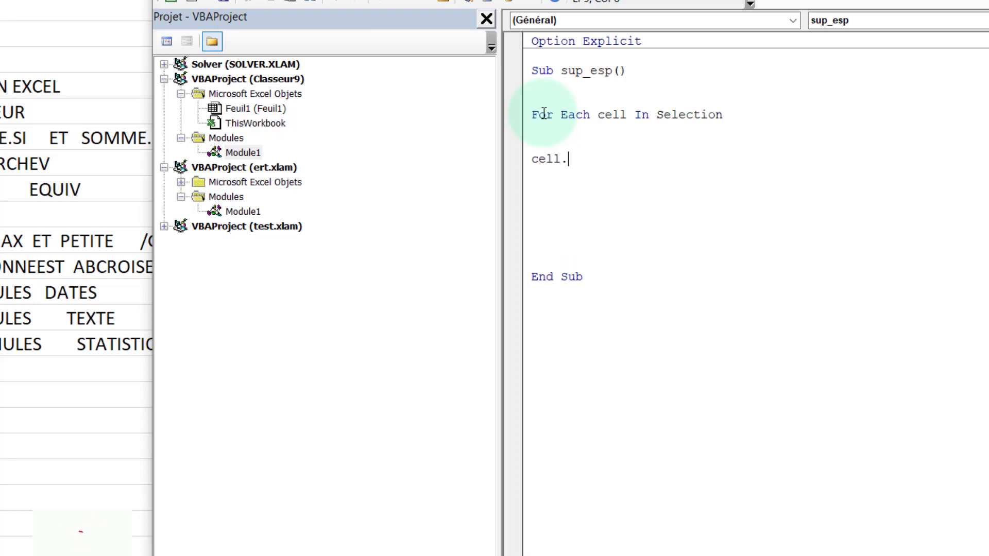
pyautogui.write('value= ')
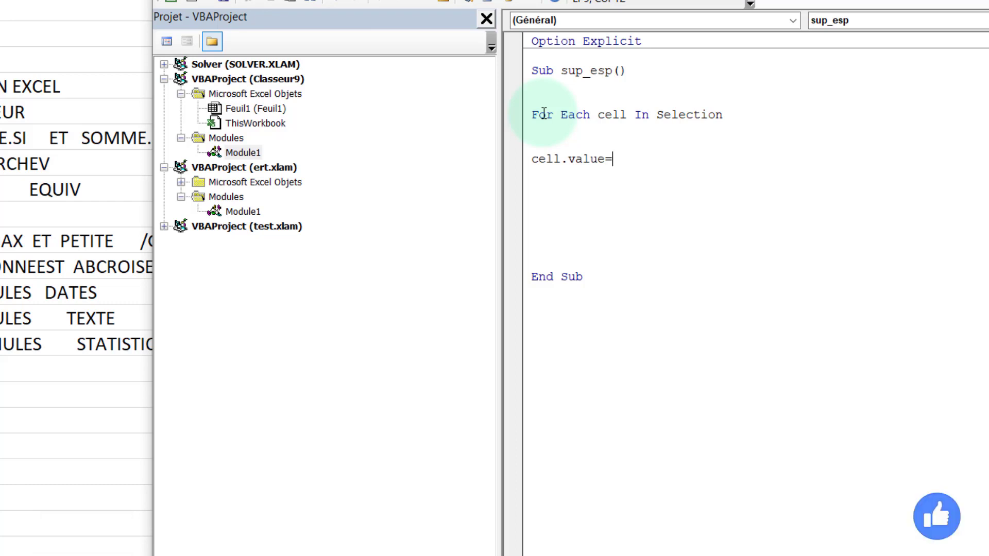
pyautogui.write('ap')
pyautogui.write('pliactio')
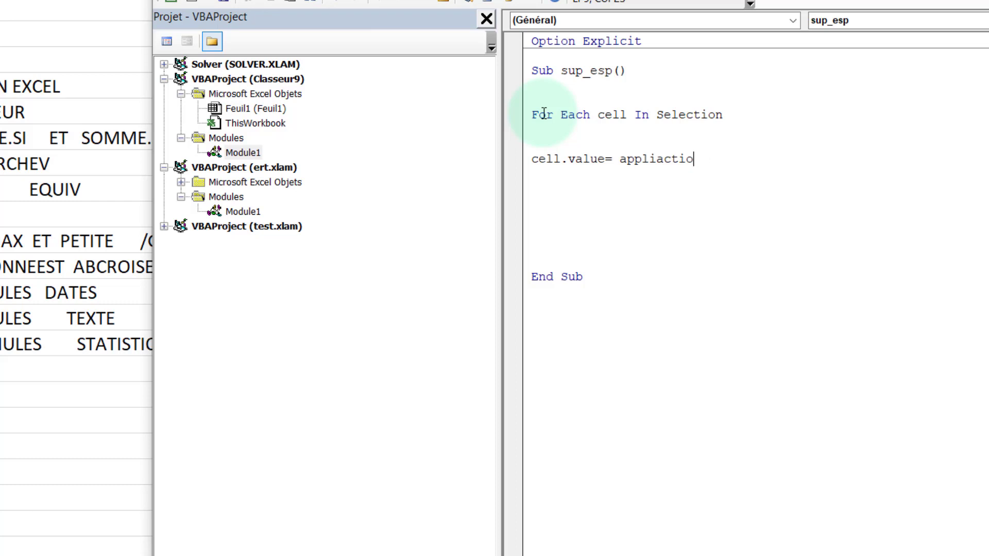
pyautogui.press('BackSpace')
pyautogui.press('BackSpace')
pyautogui.press('BackSpace')
pyautogui.press('BackSpace')
pyautogui.press('BackSpace')
pyautogui.write('ca')
pyautogui.write('tion.')
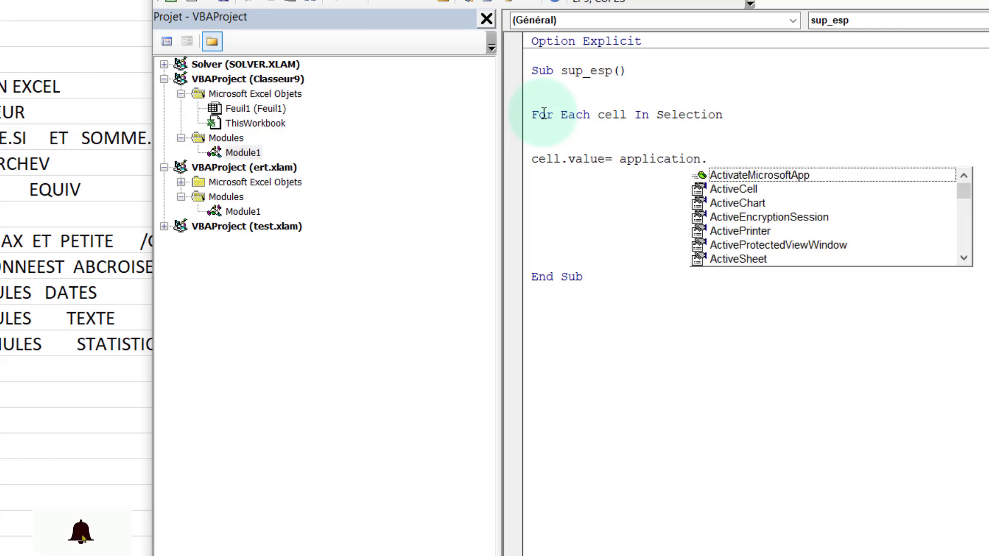
pyautogui.write('wo')
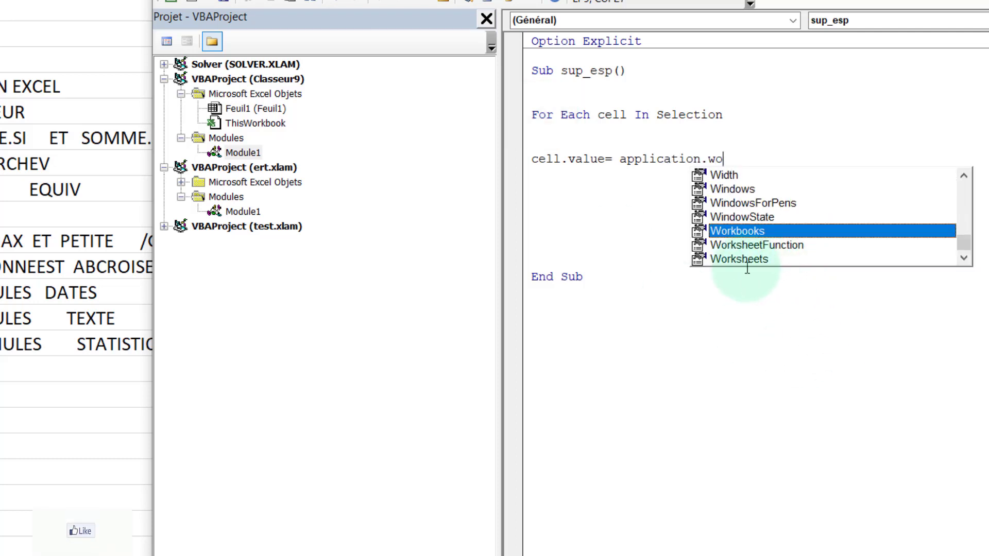
pyautogui.doubleClick(742, 259)
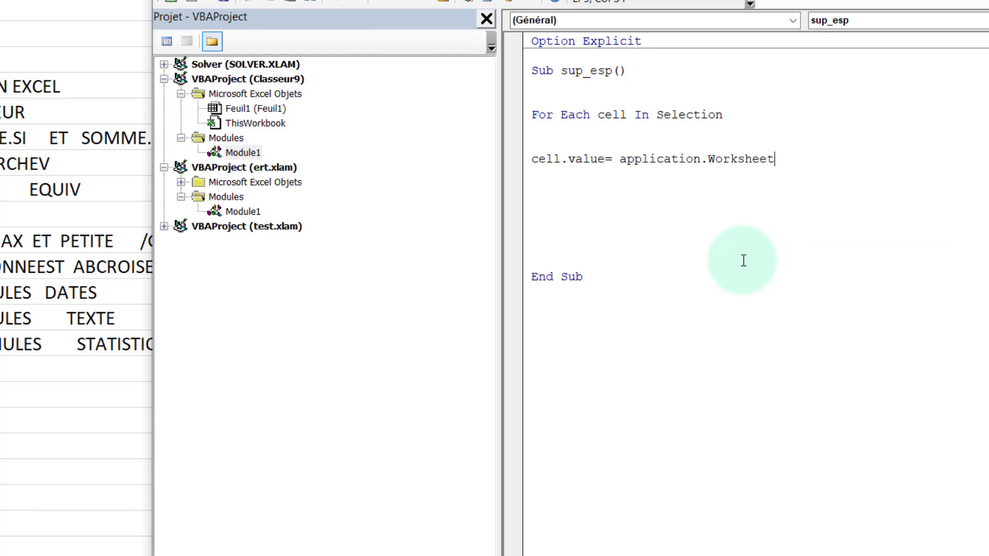
pyautogui.write('function')
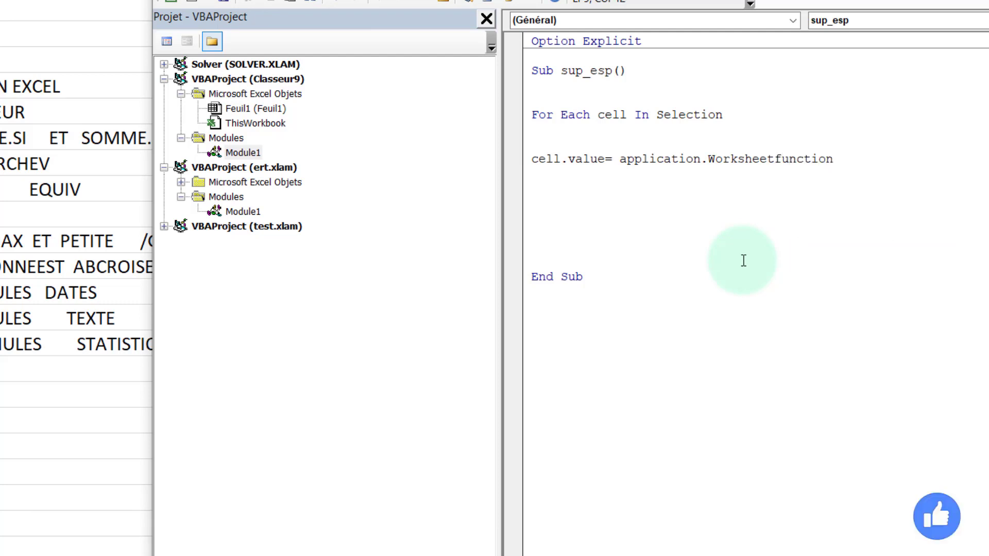
pyautogui.write('.trim')
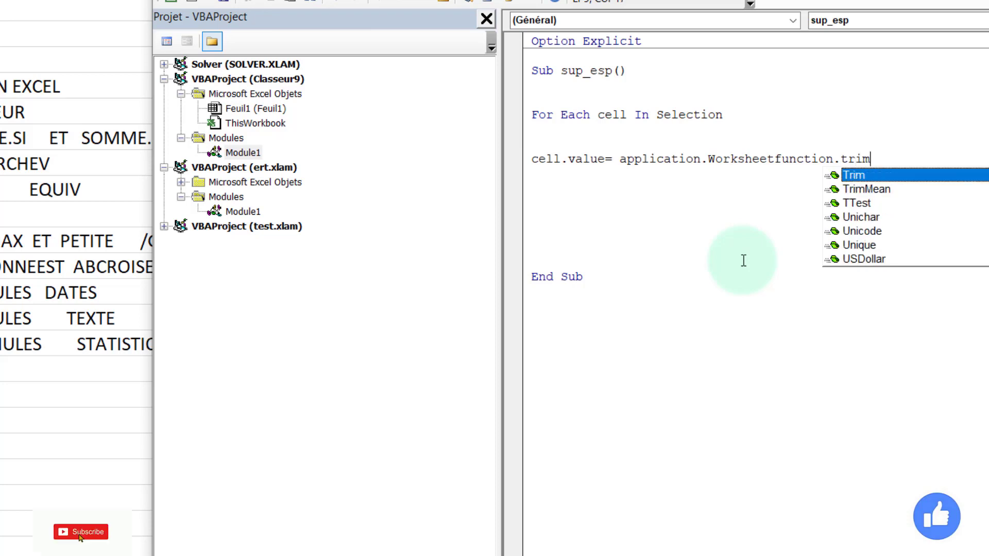
pyautogui.write('(ce')
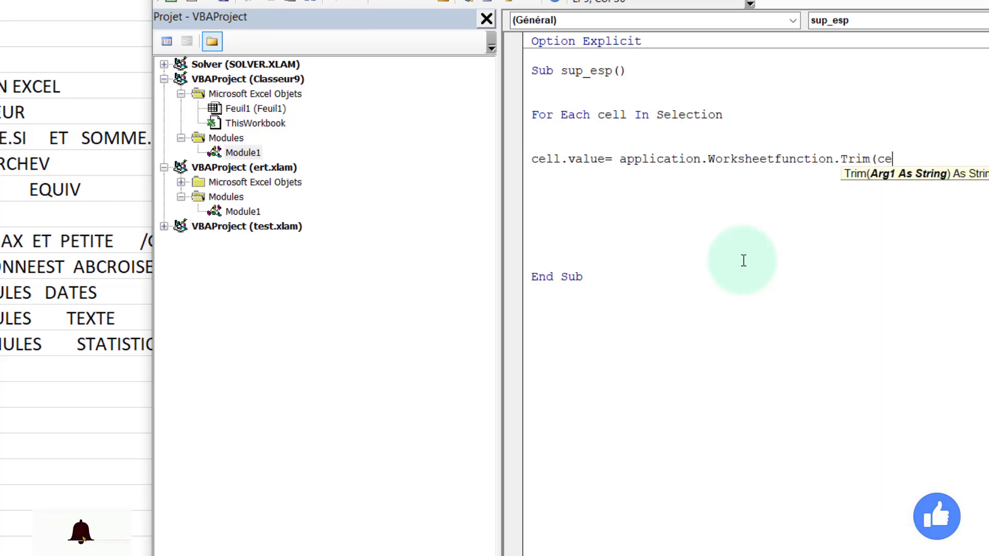
pyautogui.write('ll.val')
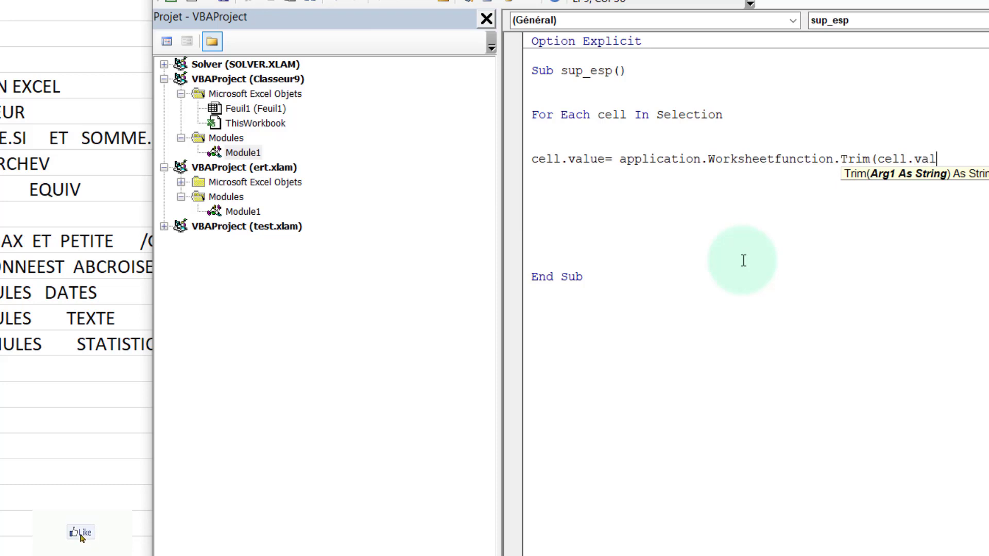
pyautogui.write('ue')
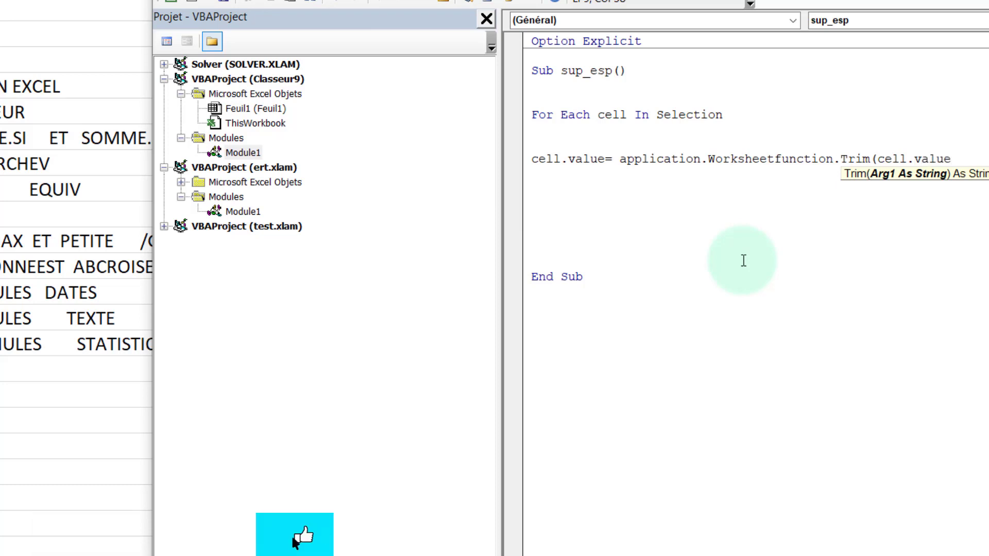
pyautogui.write(')')
# - Close the Trim call, add Next after it, and add Dim cell As Range under Sub sup_esp()
pyautogui.click(743, 260)
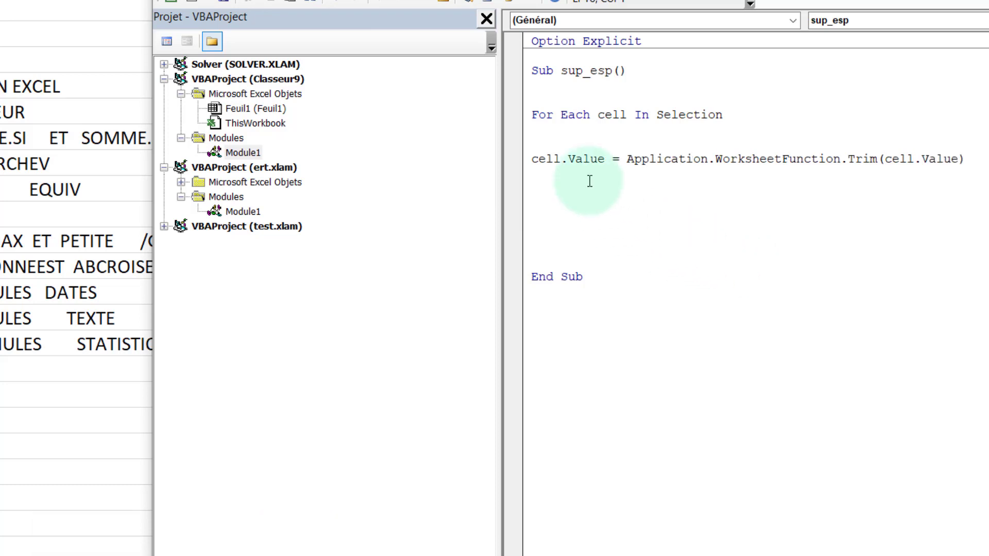
pyautogui.click(545, 232)
pyautogui.write('next')
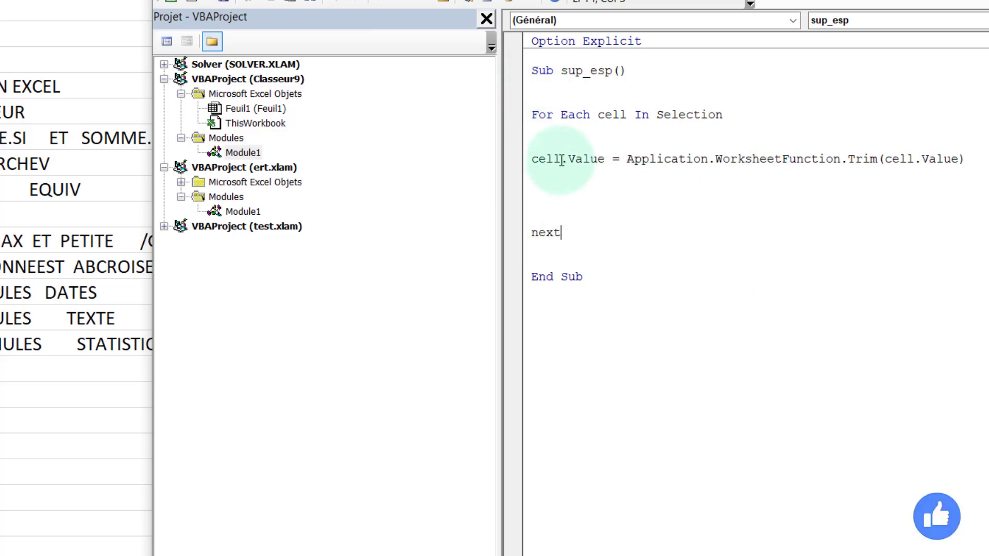
pyautogui.click(543, 99)
pyautogui.write('di')
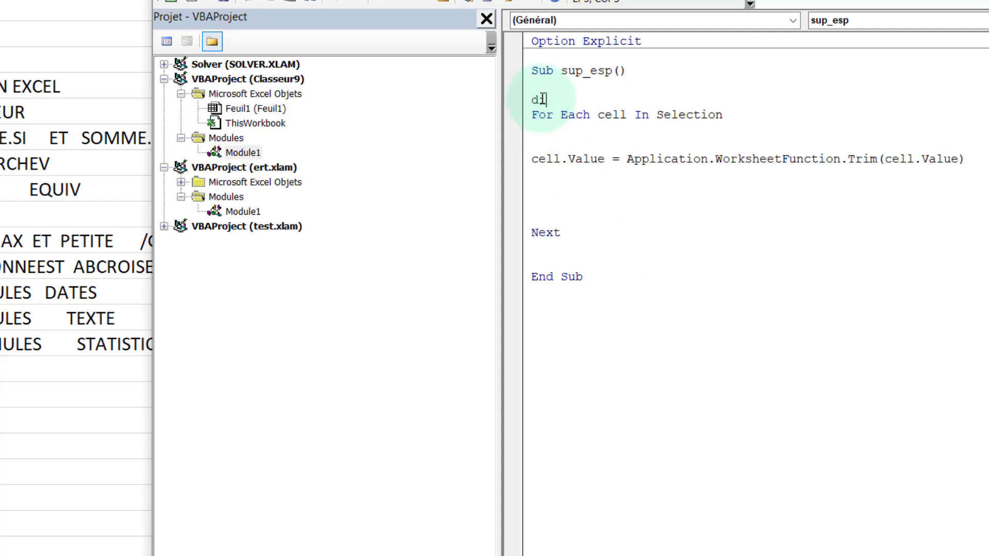
pyautogui.write('m cell as')
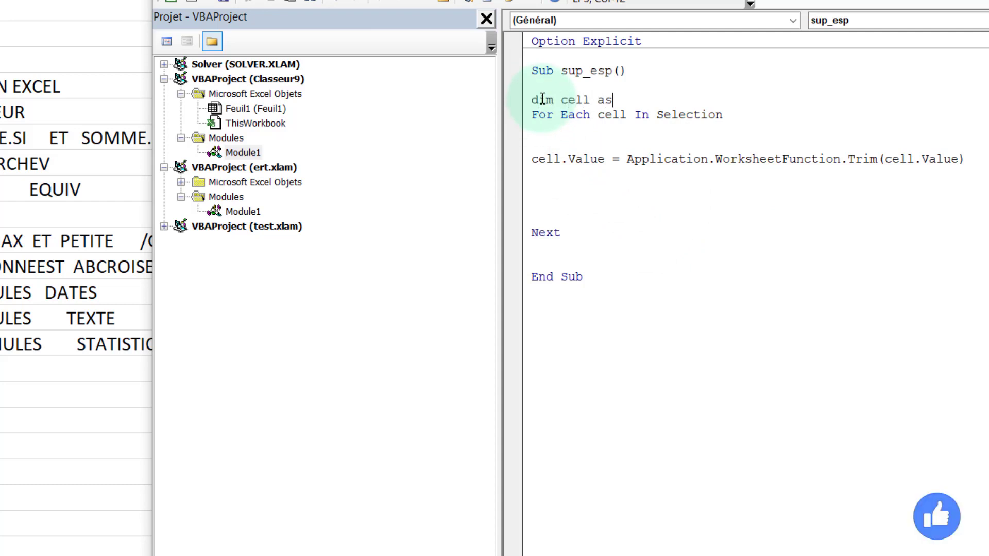
pyautogui.write(' ra')
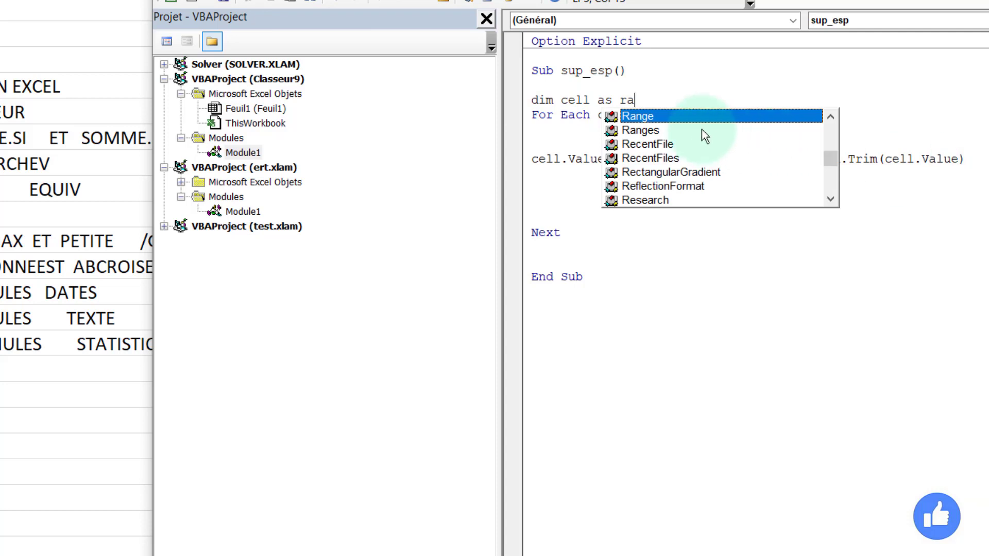
pyautogui.doubleClick(639, 118)
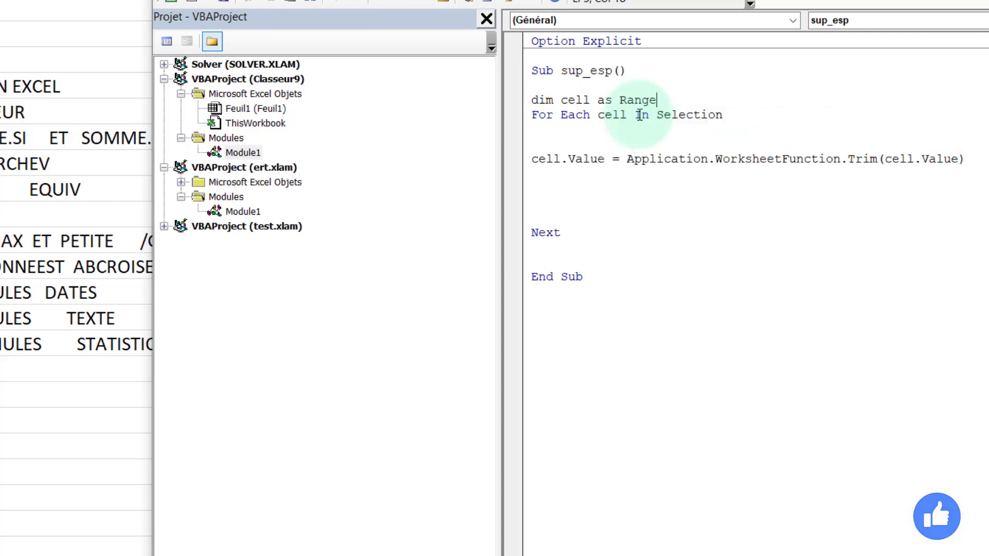
pyautogui.click(574, 238)
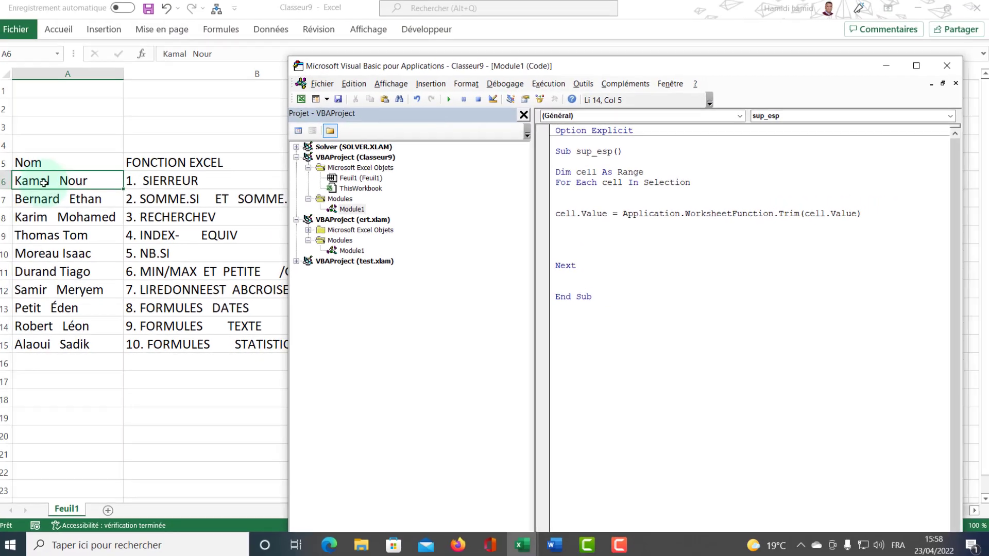
# - Run sup_esp on the names in A6:A15, then select column B in the worksheet
pyautogui.moveTo(72, 184); pyautogui.dragTo(56, 347)
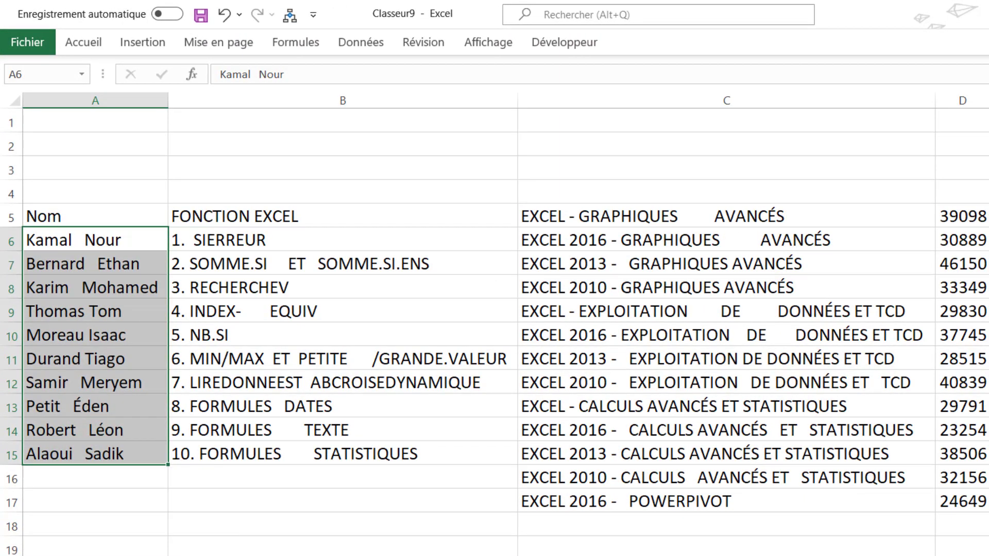
pyautogui.hotkey('alt', 'F11')
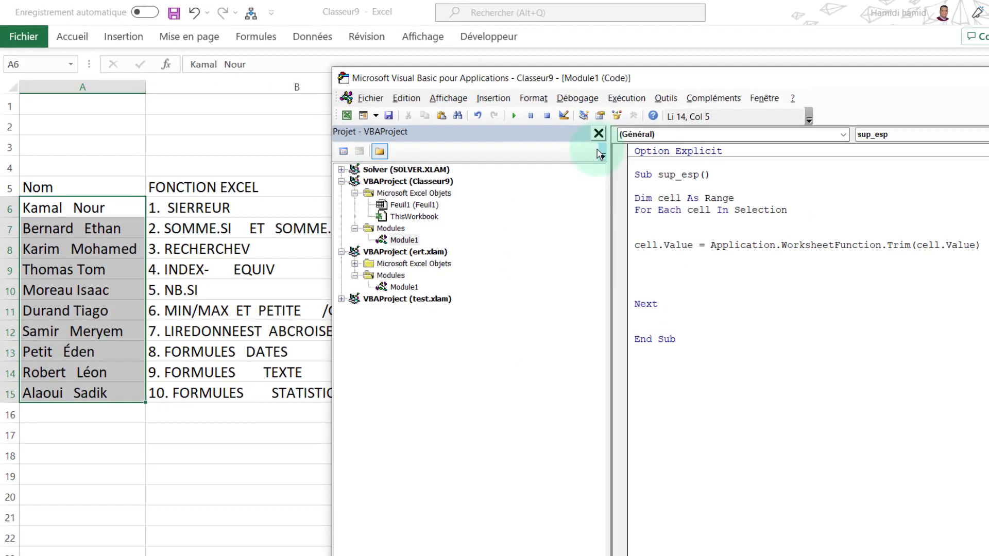
pyautogui.click(713, 232)
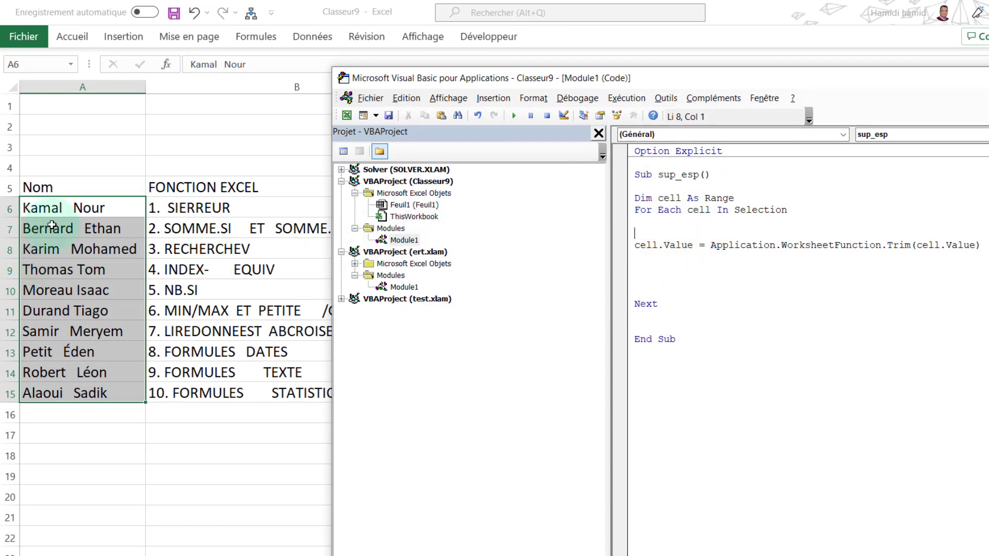
pyautogui.click(515, 117)
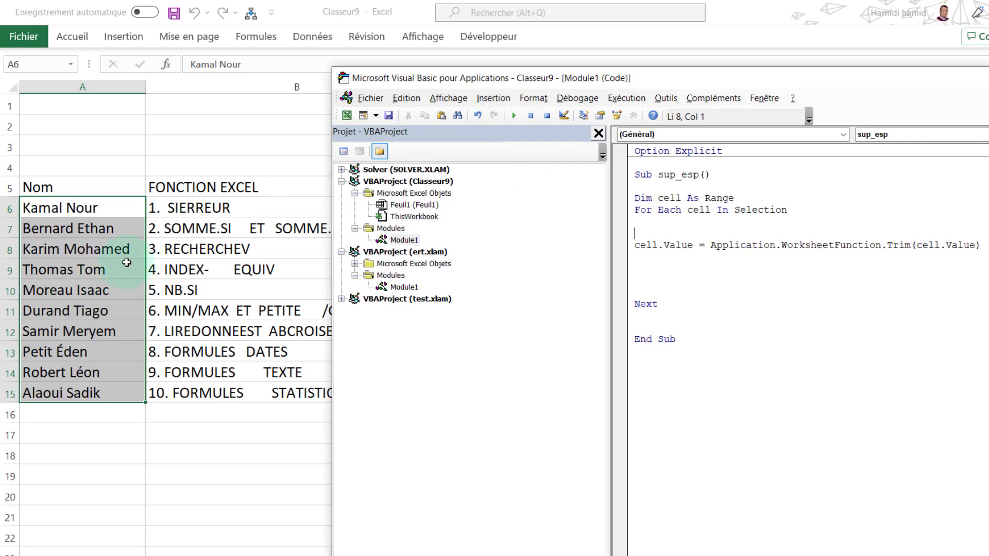
pyautogui.click(690, 305)
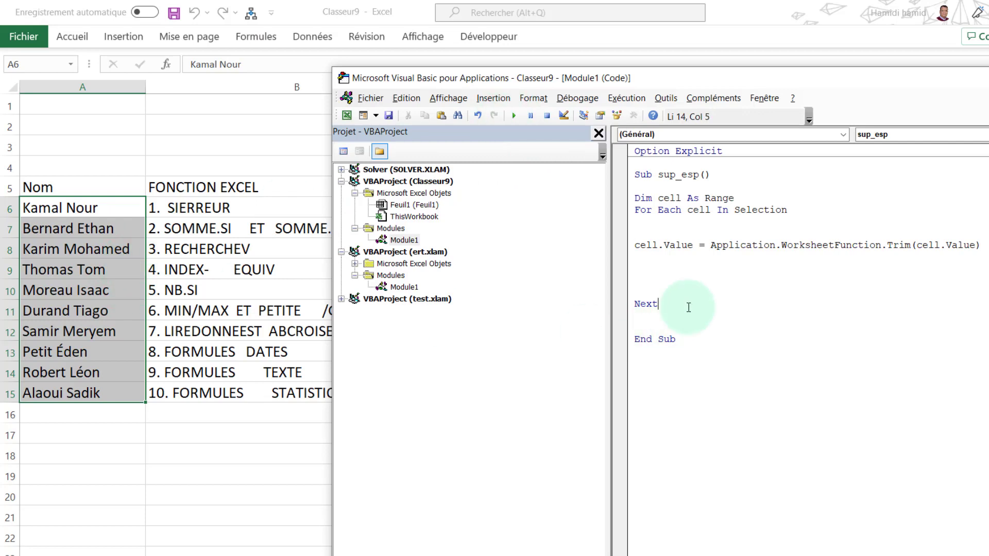
pyautogui.click(192, 87)
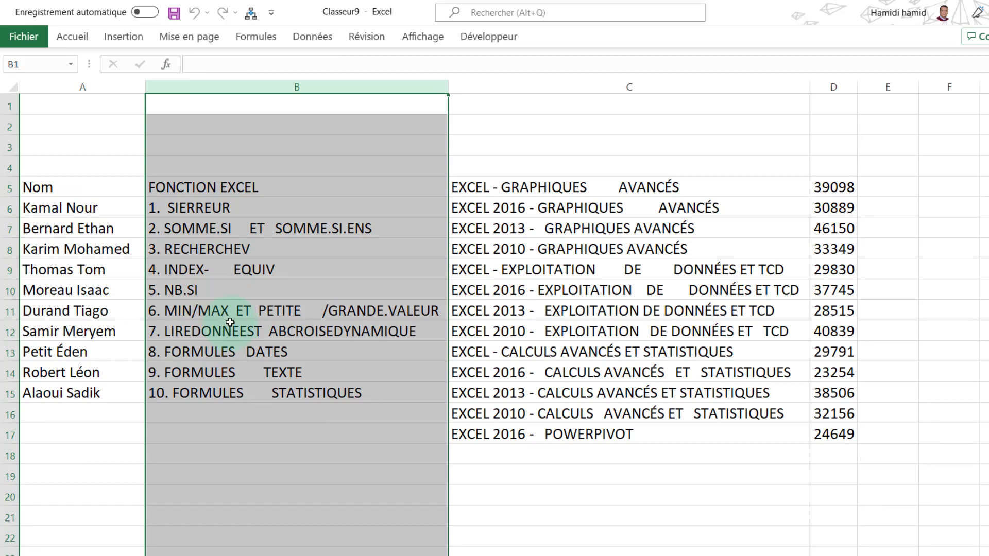
# - Select the function list B5:B15 and then all of column B, and return to the VBA editor
pyautogui.click(255, 416)
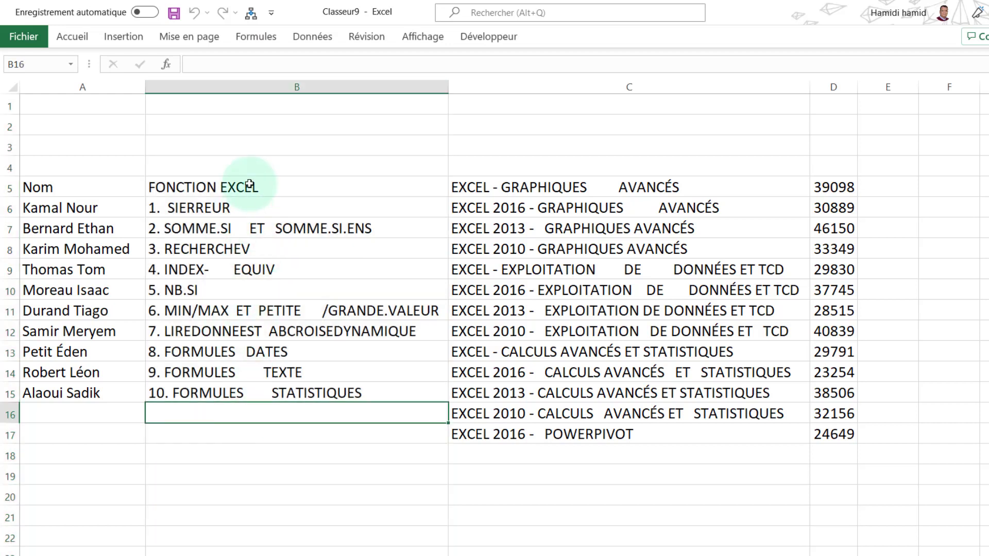
pyautogui.moveTo(249, 184); pyautogui.dragTo(222, 394)
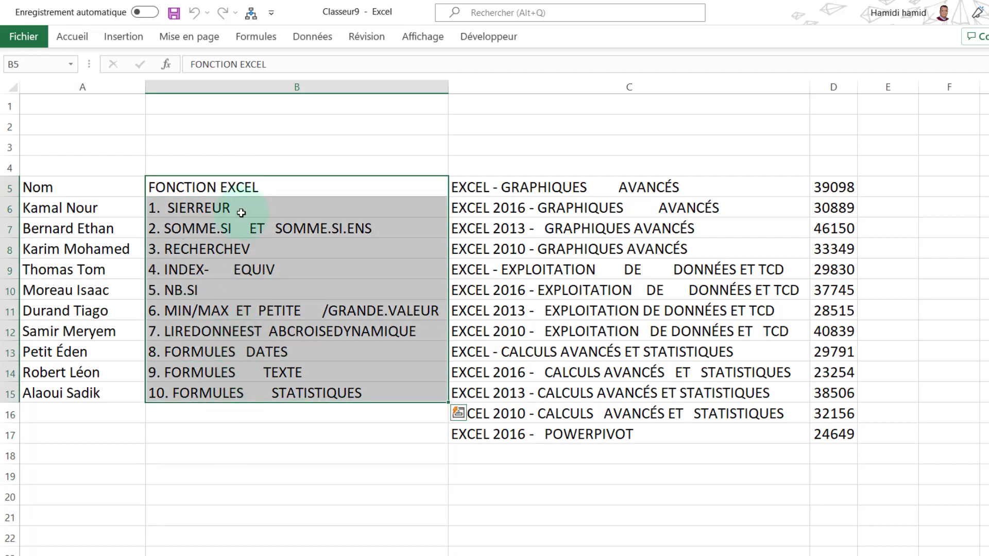
pyautogui.click(256, 88)
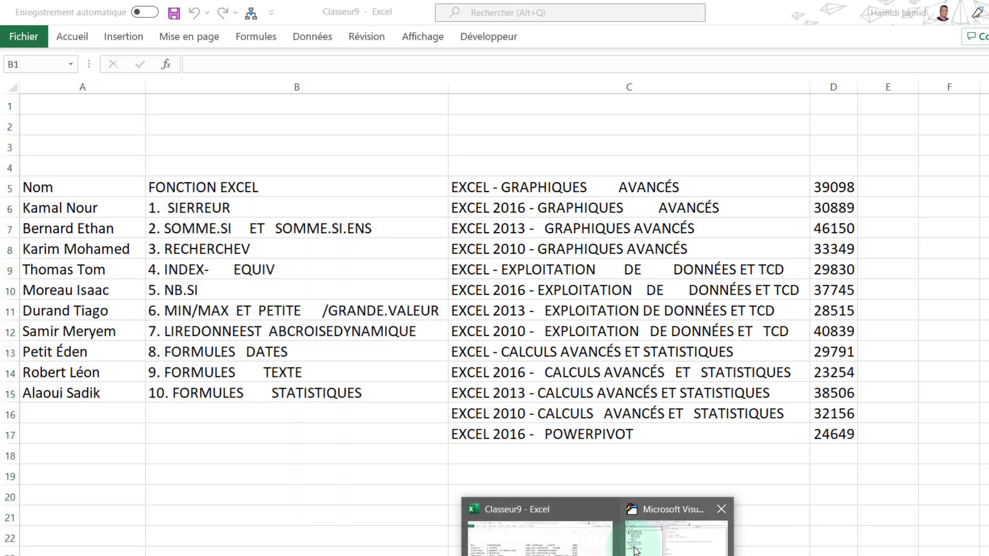
pyautogui.click(670, 520)
# - Start a dernl = Selection.Find(What:="*" line above the cell.Value line
pyautogui.click(640, 221)
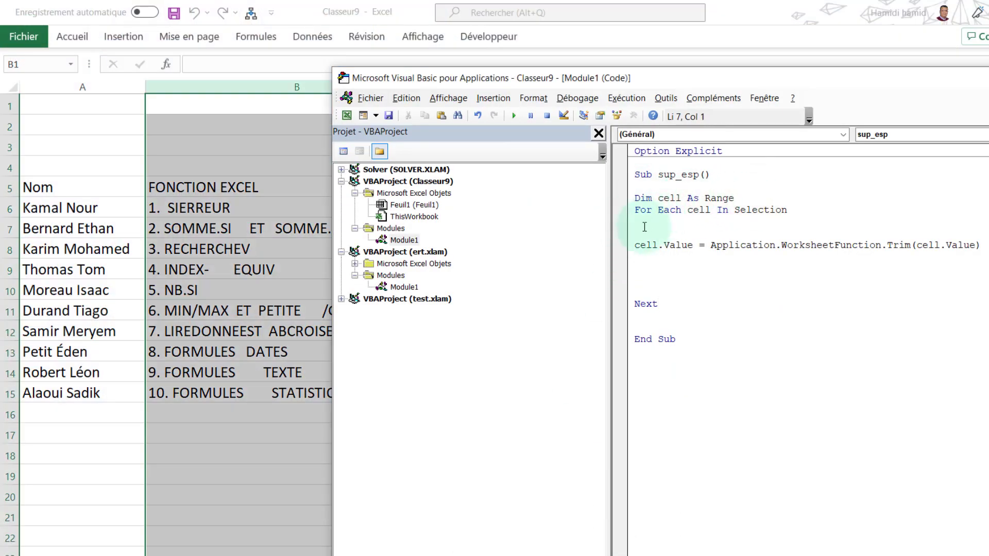
pyautogui.click(673, 235)
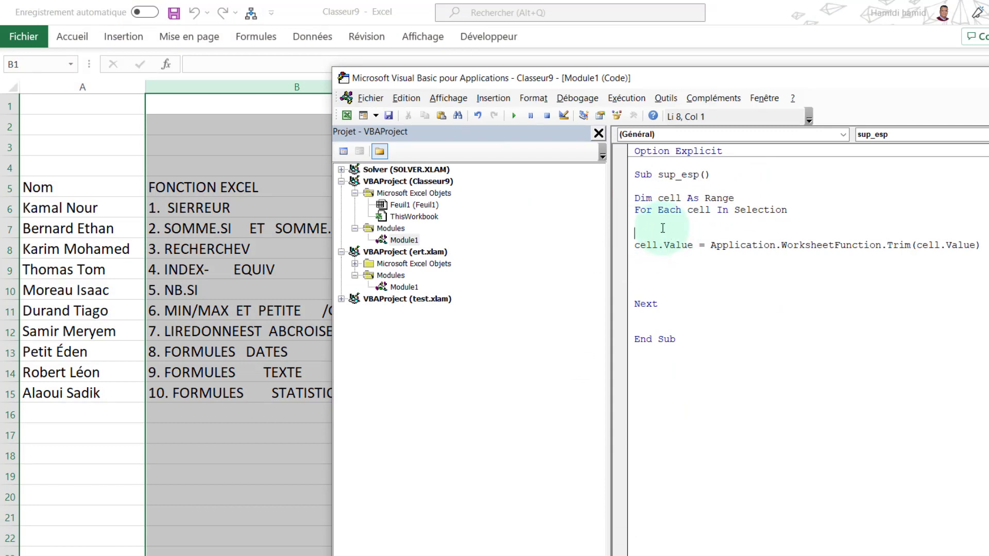
pyautogui.write('derl')
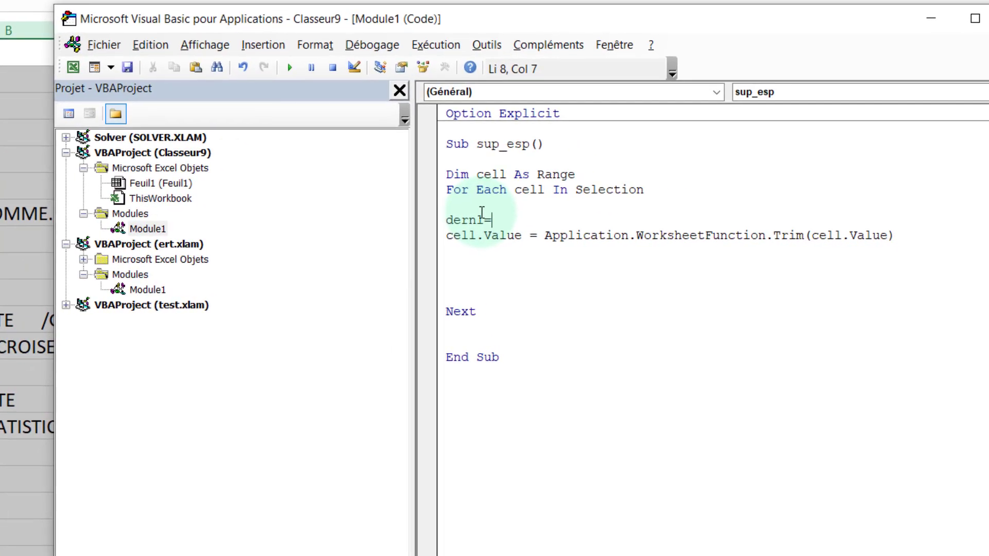
pyautogui.write('selection.f')
pyautogui.write('ind(')
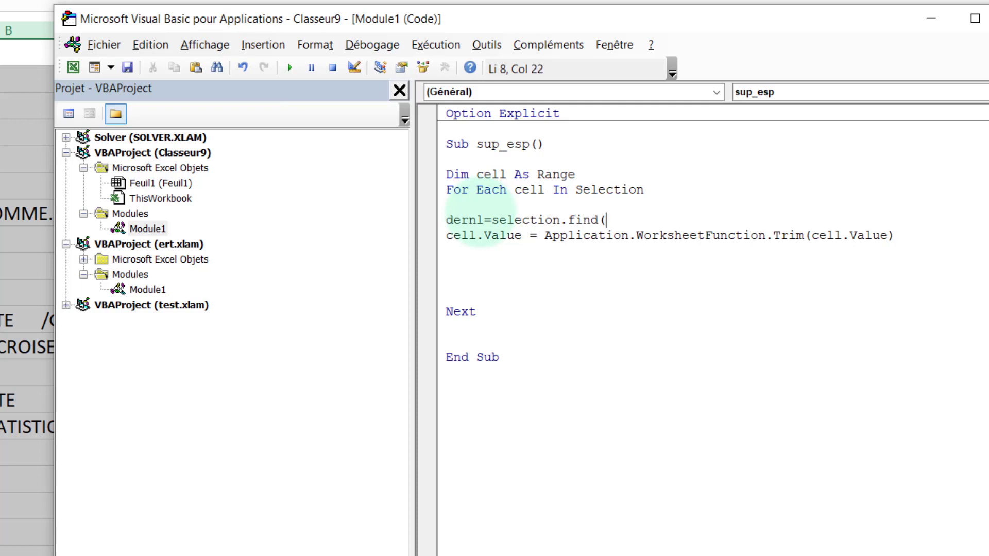
pyautogui.write('what')
pyautogui.write(';')
pyautogui.press('BackSpace')
pyautogui.write(':"')
pyautogui.write('*",')
pyautogui.write('s')
pyautogui.write('eacrh')
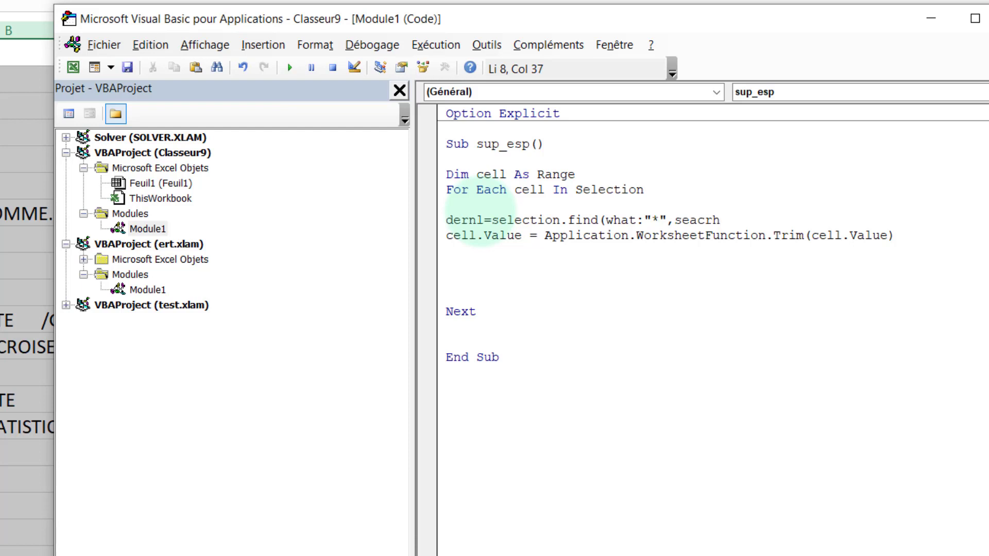
# - Finish the line with SearchDirection:=xlPrevious).Row, correcting the compile error
pyautogui.press('BackSpace')
pyautogui.press('BackSpace')
pyautogui.press('BackSpace')
pyautogui.write('ch')
pyautogui.write('di')
pyautogui.write('rection:')
pyautogui.write('=xlprevious).row')
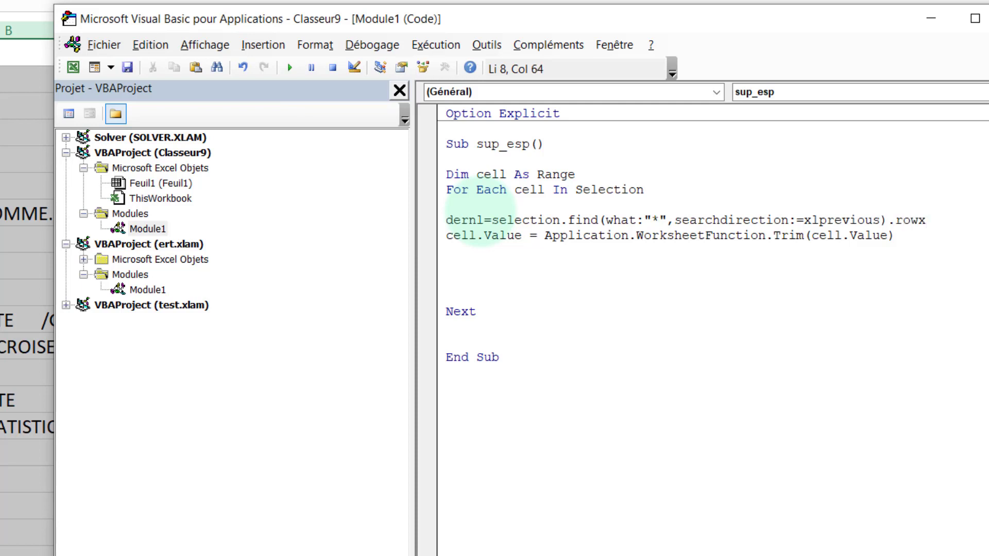
pyautogui.click(570, 293)
pyautogui.click(371, 400)
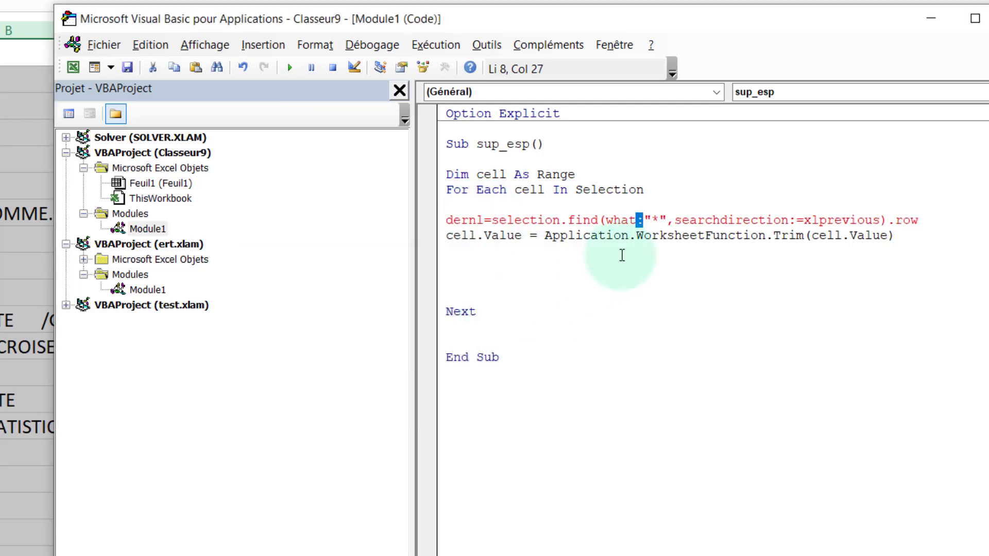
pyautogui.write(':=')
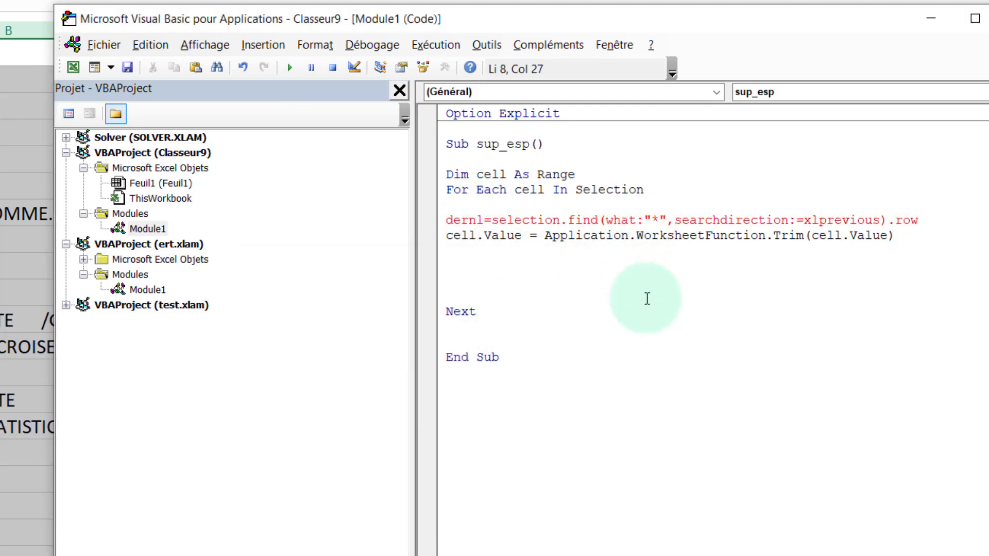
pyautogui.click(654, 330)
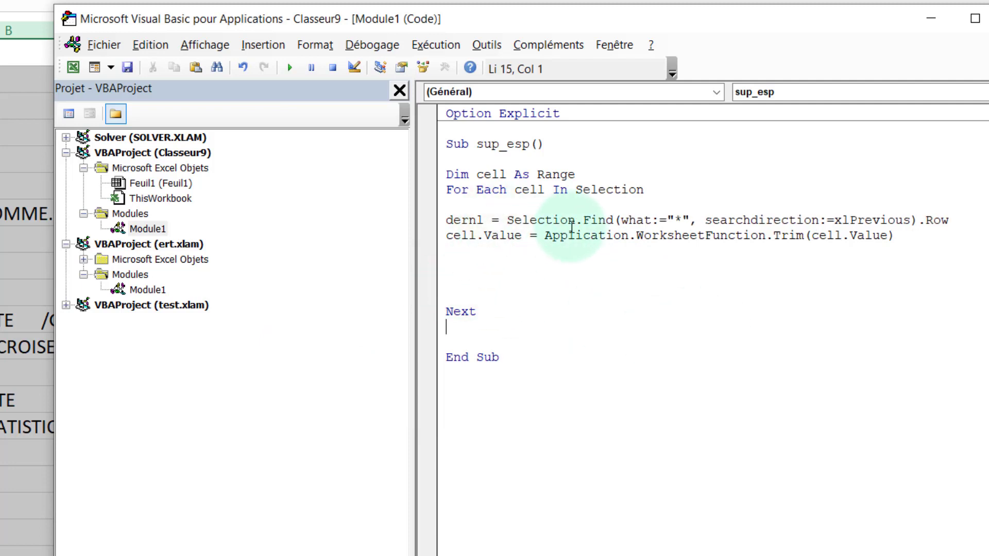
# - Add If cell.Row > dernl Then Exit For on a new line after the dernl line
pyautogui.click(472, 279)
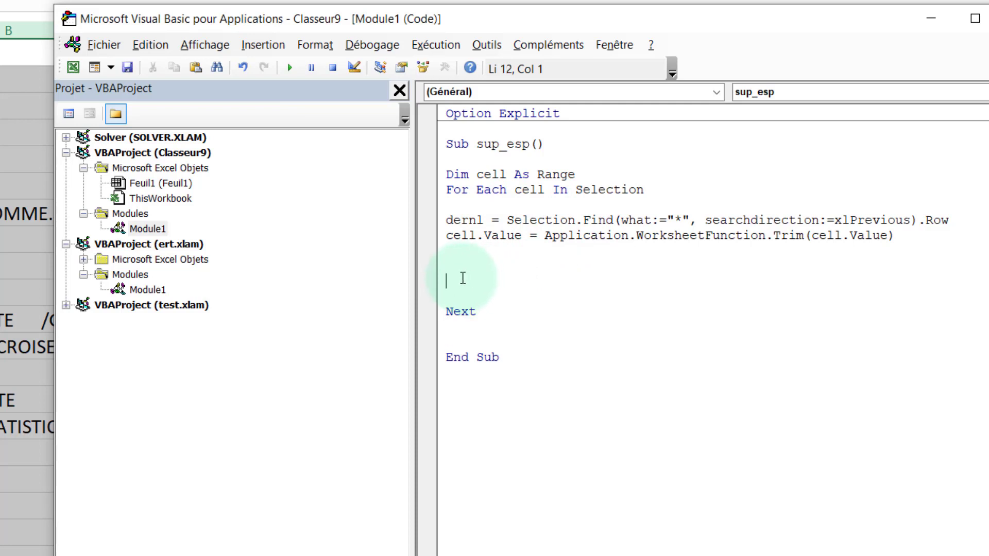
pyautogui.click(960, 219)
pyautogui.press('Return')
pyautogui.press('Return')
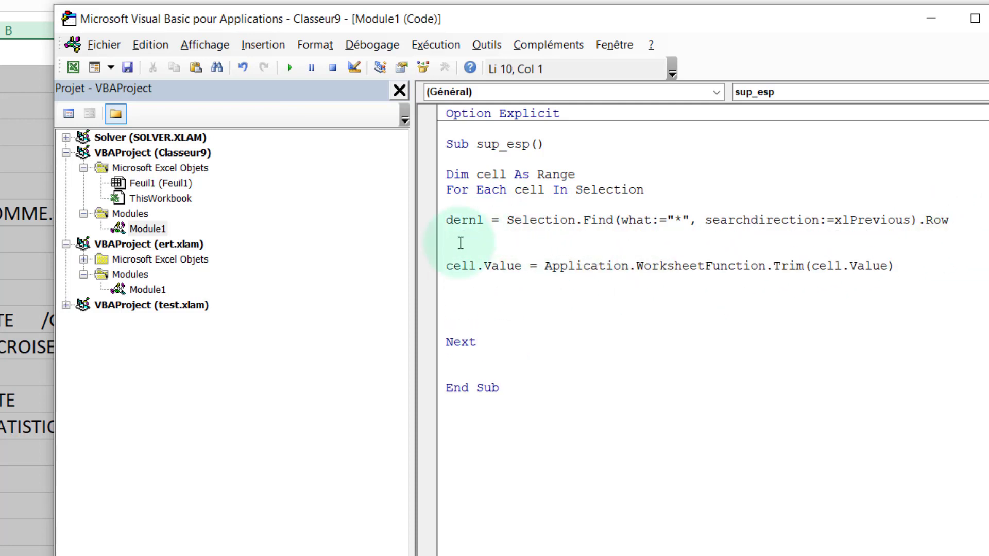
pyautogui.click(459, 243)
pyautogui.write('.')
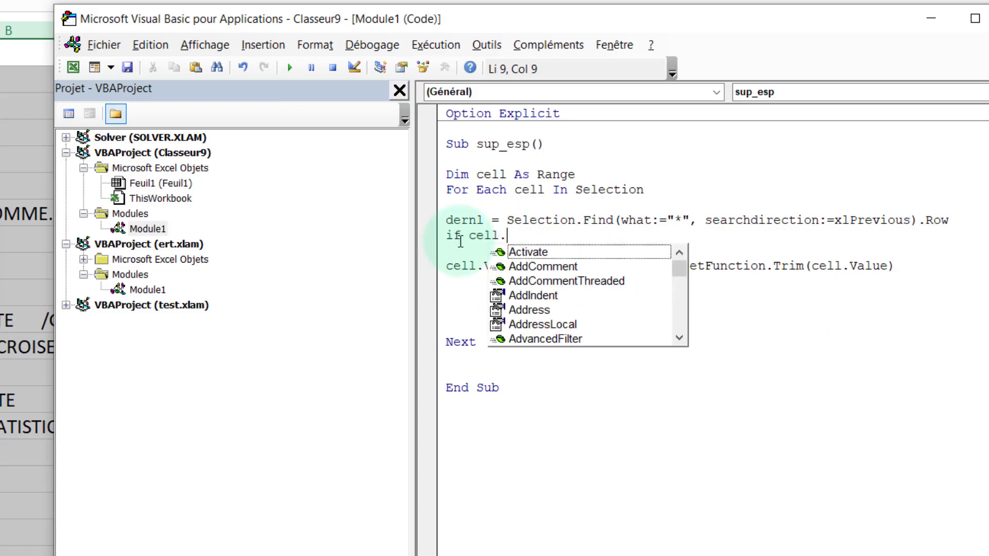
pyautogui.write('row')
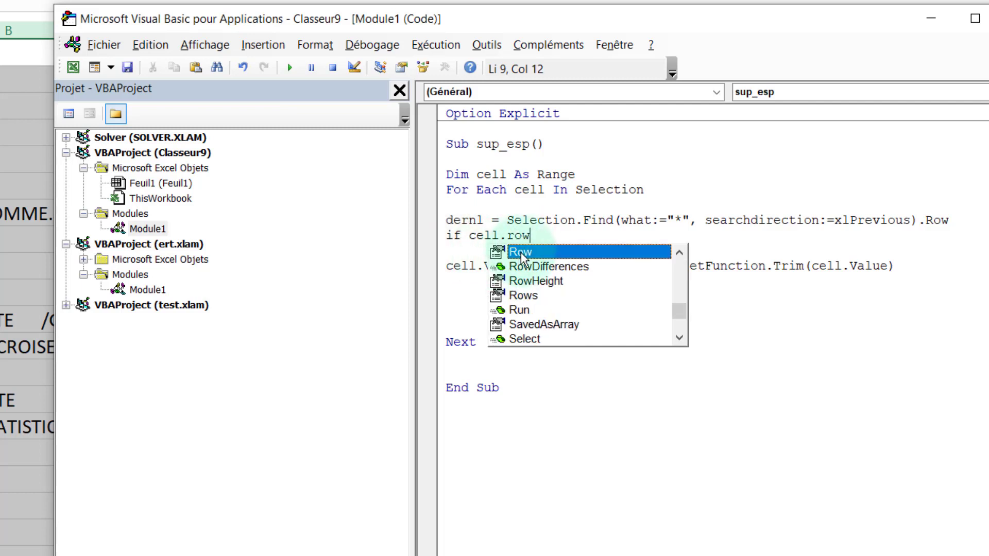
pyautogui.doubleClick(520, 252)
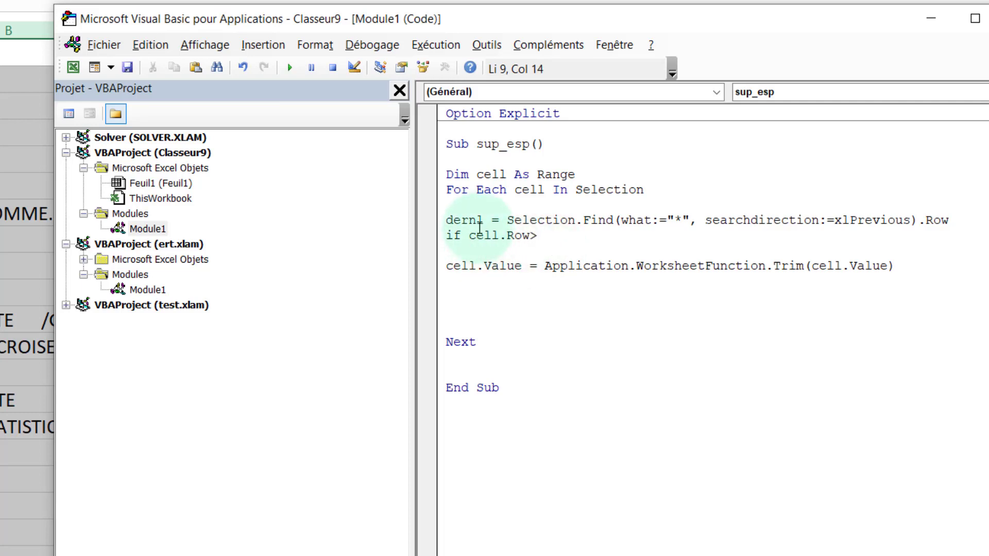
pyautogui.write('dernl then')
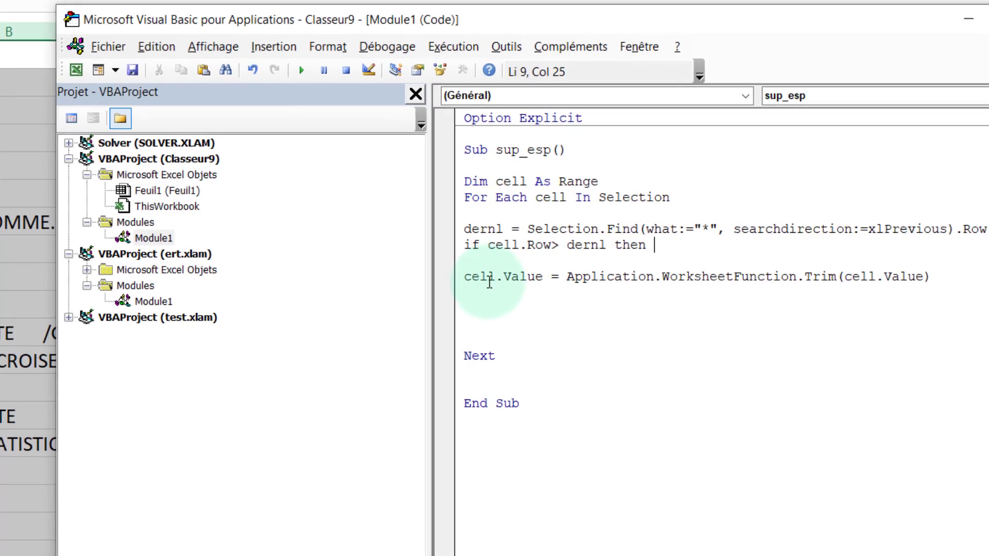
pyautogui.write('exit for')
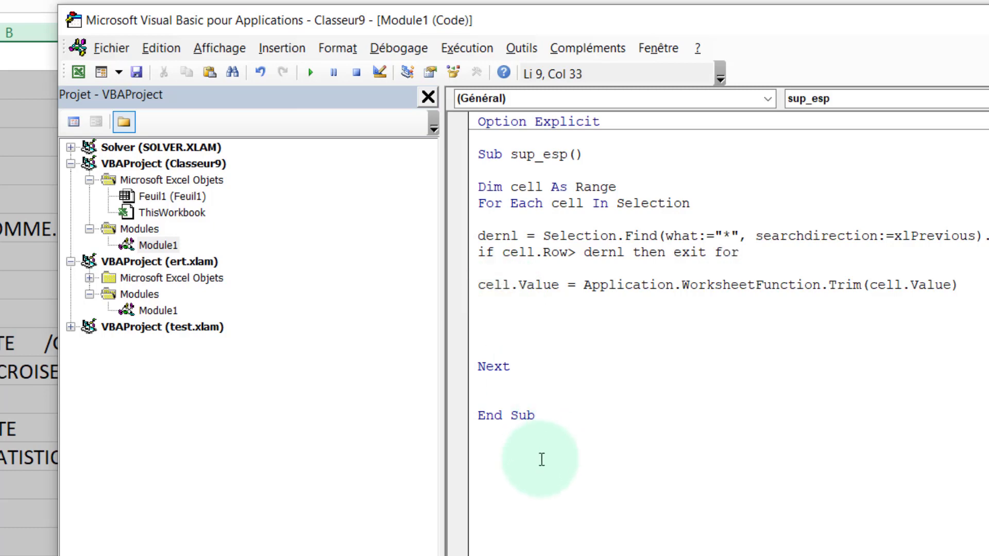
pyautogui.click(540, 458)
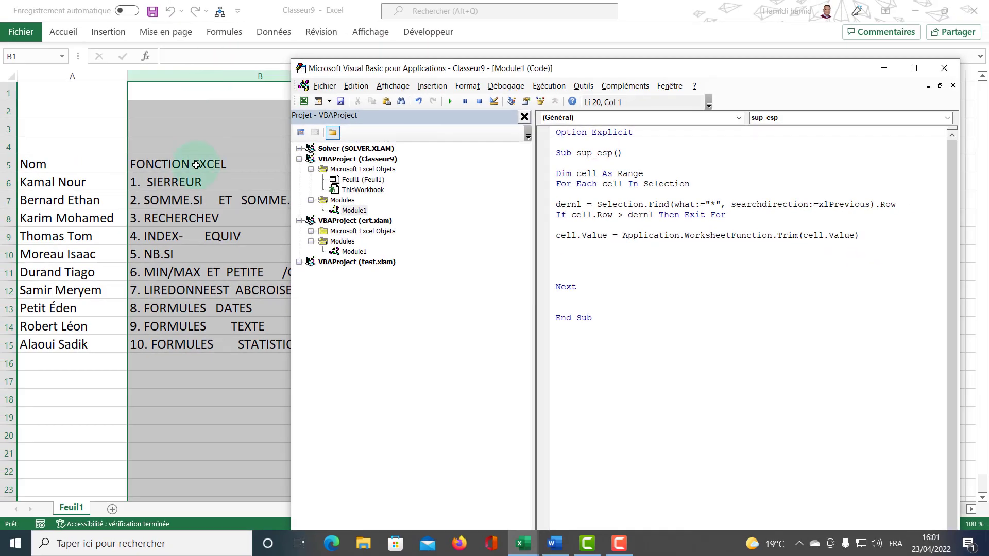
# - Run sup_esp, dismiss the 'Variable non définie' error on dernl, and go to the macro's top
pyautogui.click(450, 102)
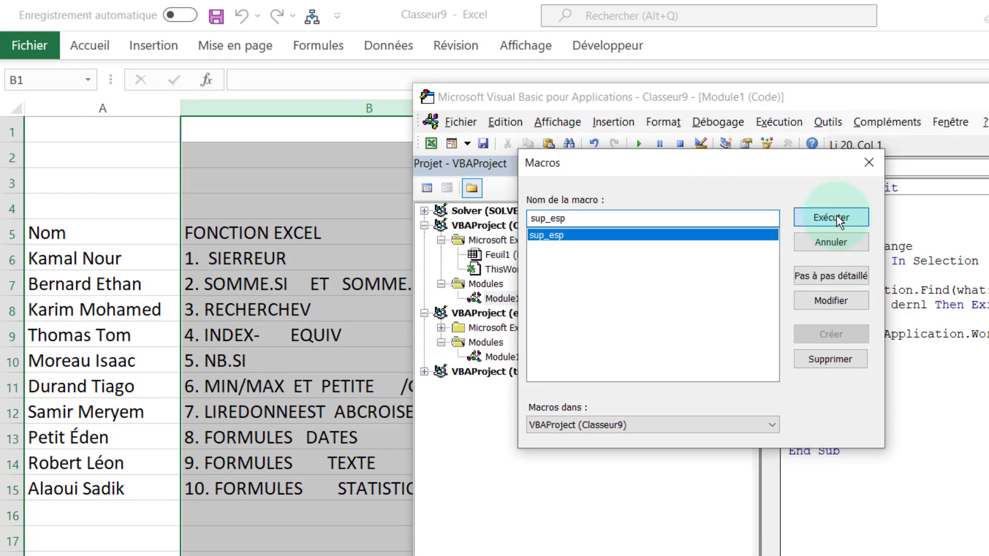
pyautogui.click(837, 217)
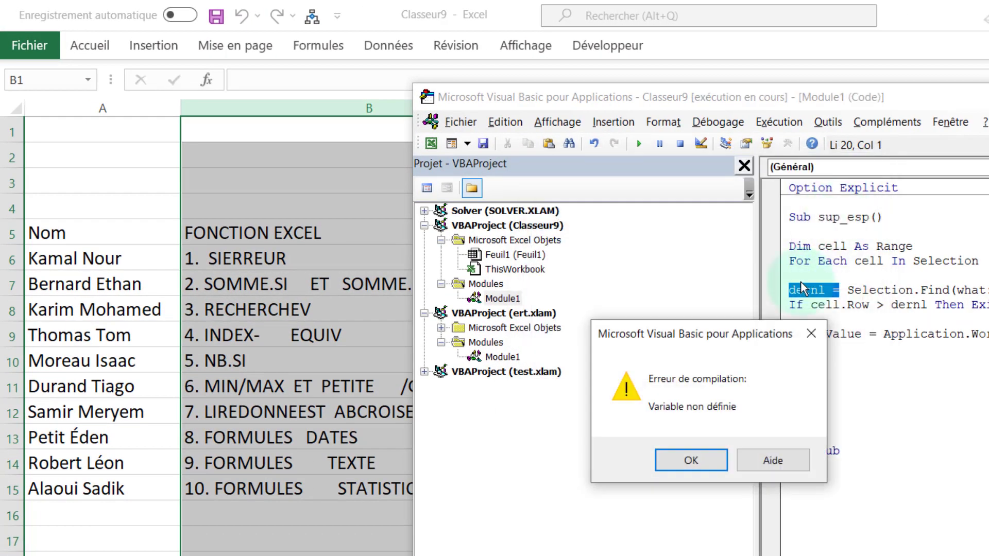
pyautogui.click(695, 462)
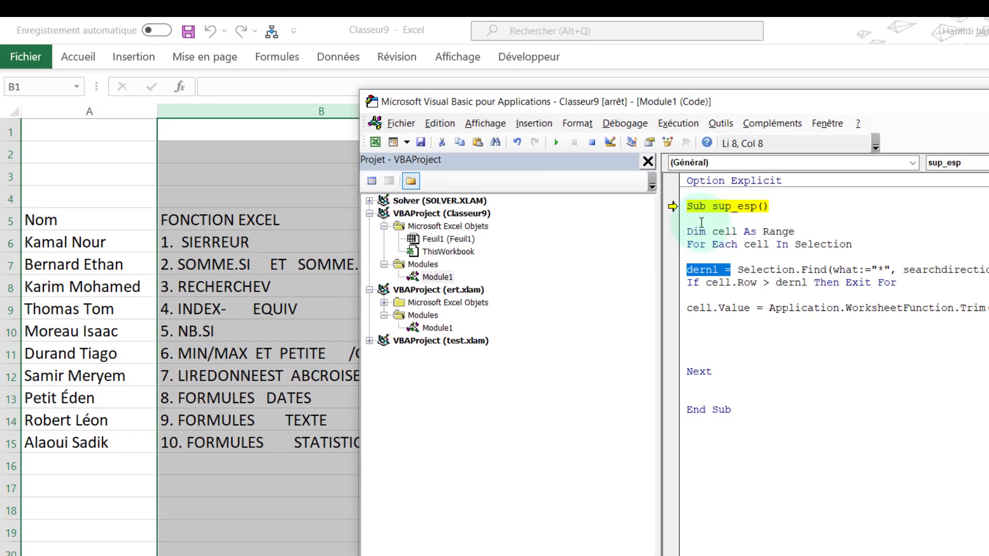
pyautogui.click(701, 222)
pyautogui.write('dim dernl a')
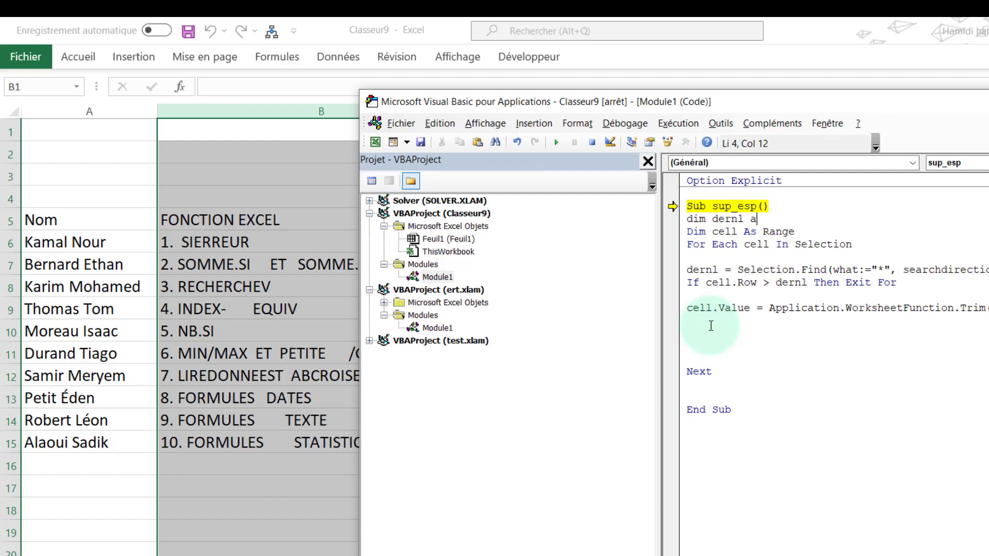
# - Declare Dim dernl As Double, run sup_esp on column B, and move the editor aside
pyautogui.write('s ')
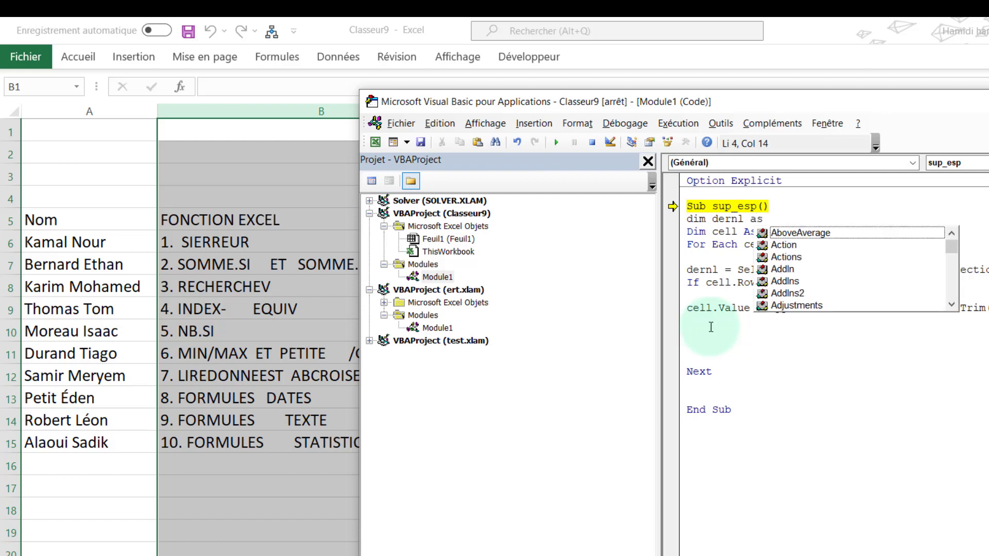
pyautogui.write('dou')
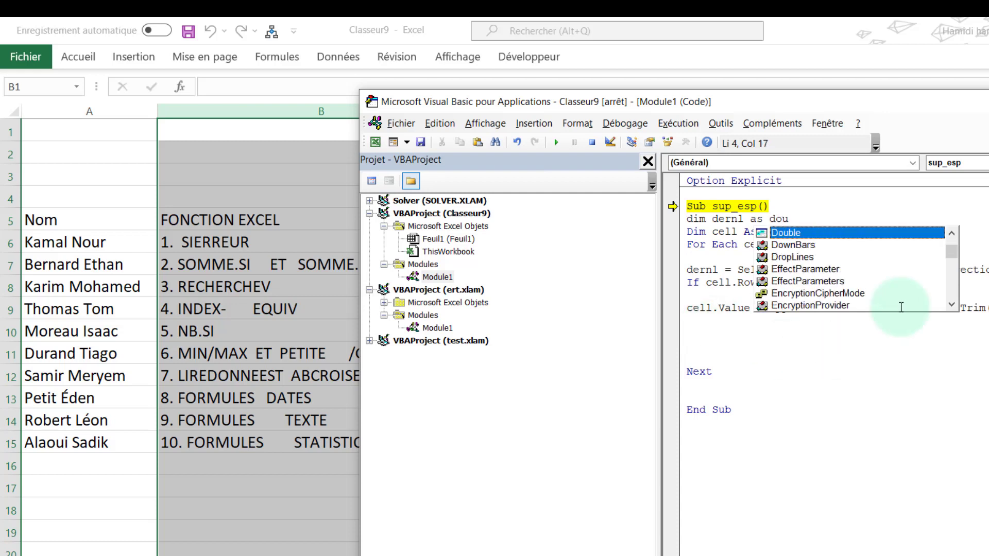
pyautogui.doubleClick(788, 233)
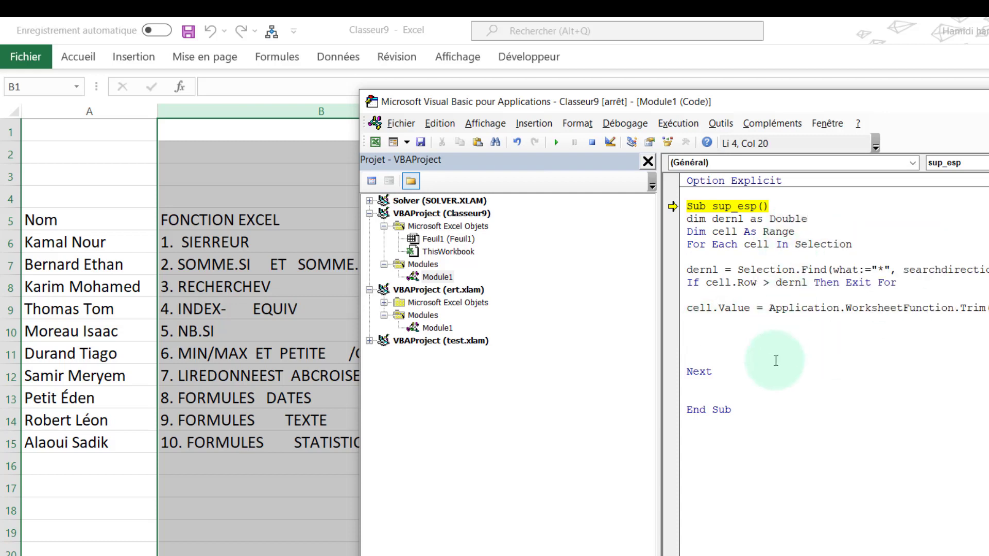
pyautogui.click(774, 364)
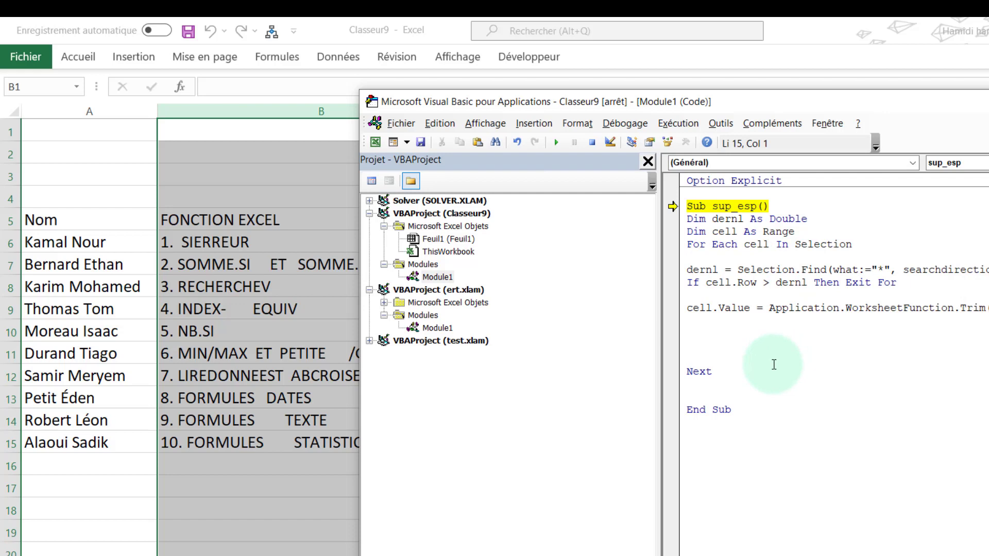
pyautogui.click(556, 144)
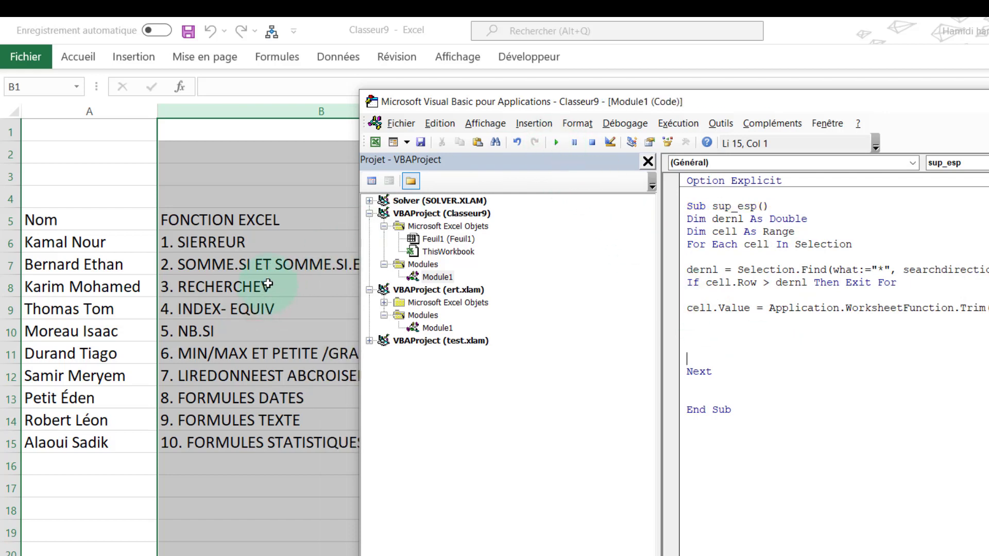
pyautogui.moveTo(721, 112); pyautogui.dragTo(871, 116)
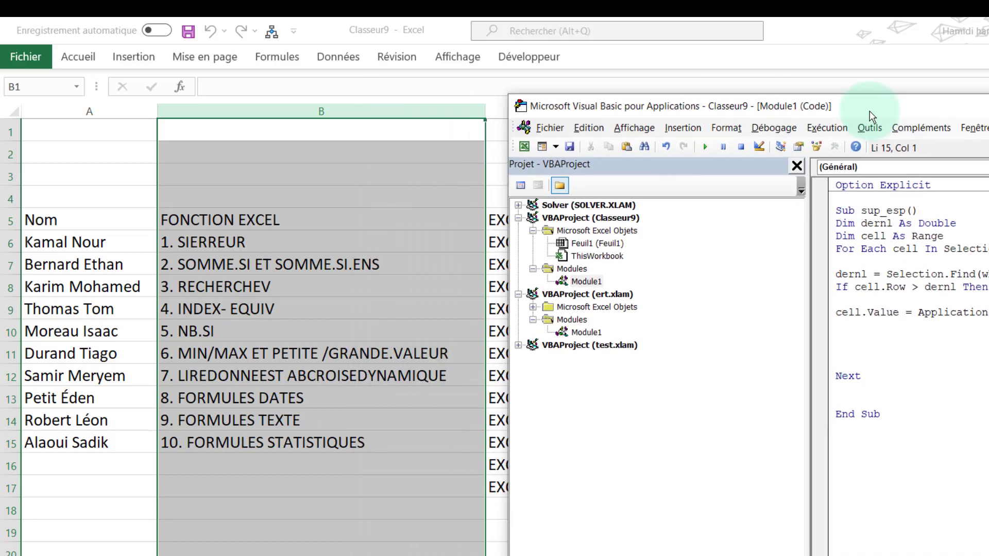
# - Enter spaced test strings like 'ryhreyh reeyhre' in B17, B19 and B20, then select column B
pyautogui.click(239, 490)
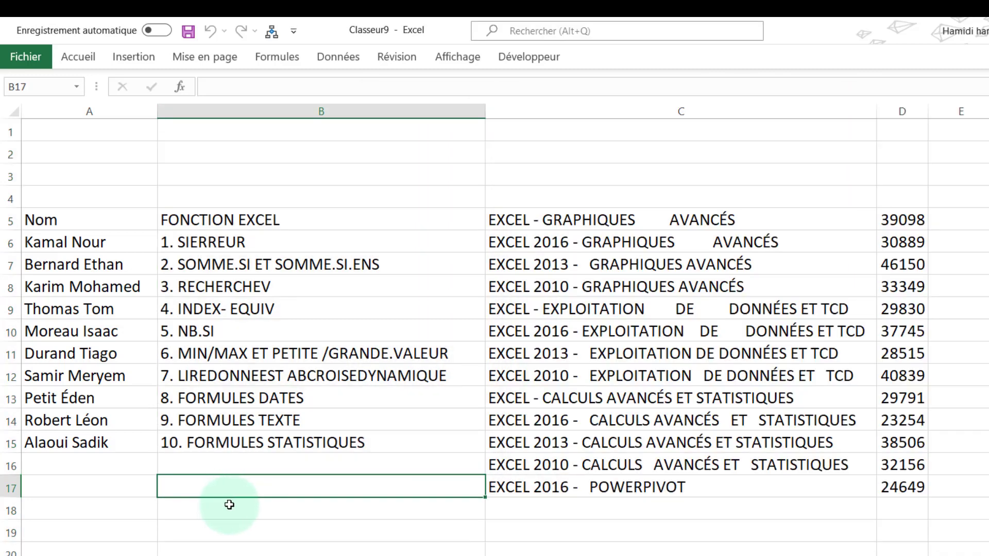
pyautogui.write('ryhreyh   ')
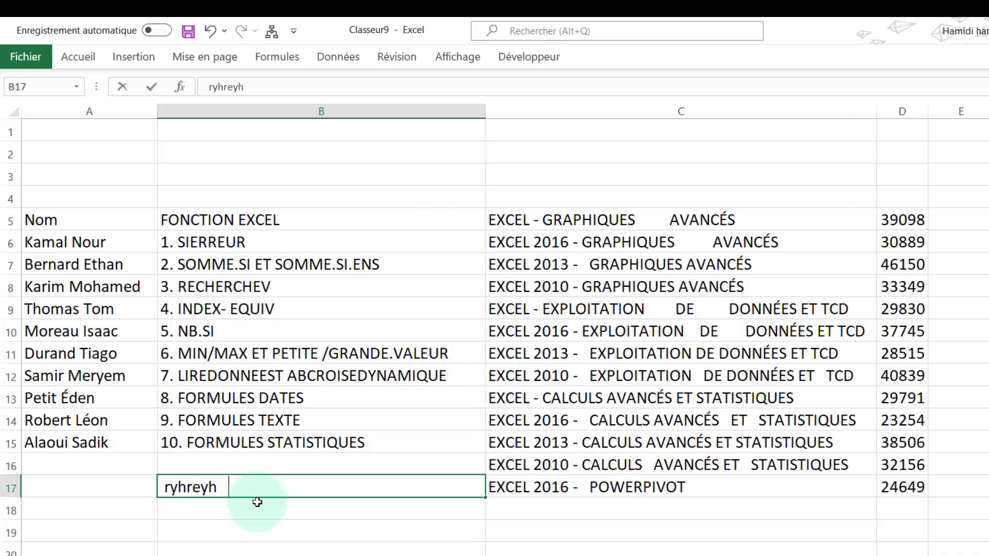
pyautogui.write('reeyhre')
pyautogui.press('Return')
pyautogui.click(248, 531)
pyautogui.write('rtu')
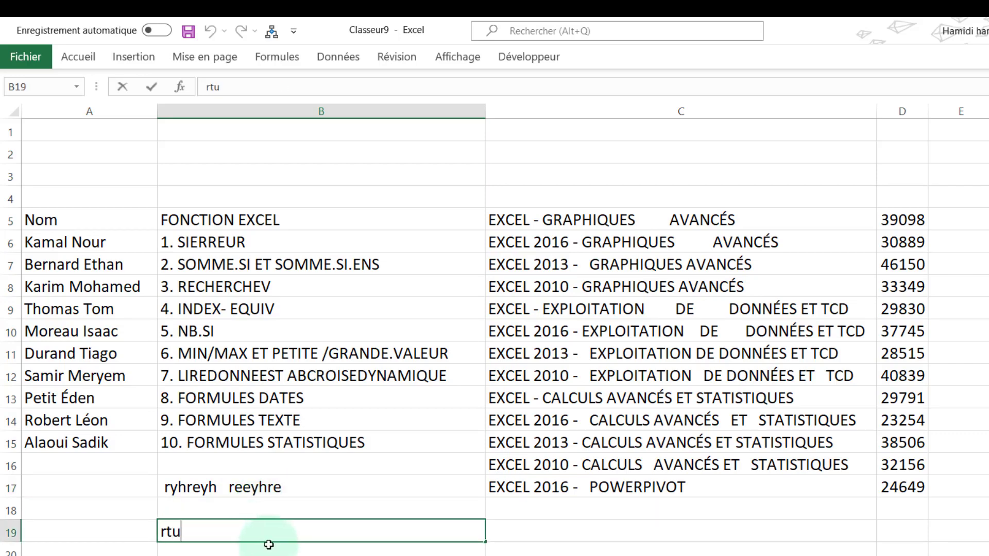
pyautogui.write('(r  reuy(ru')
pyautogui.press('Return')
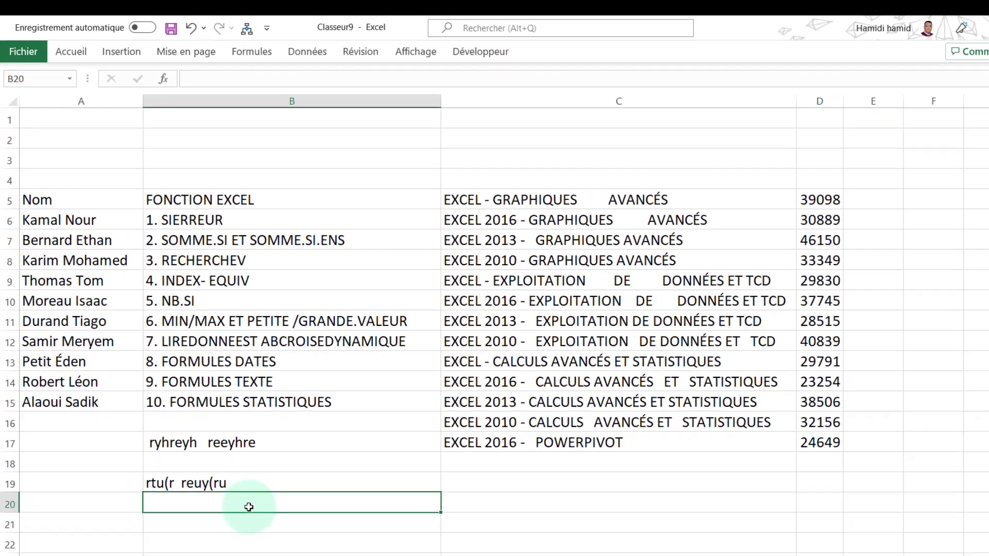
pyautogui.write('rhyrtu ')
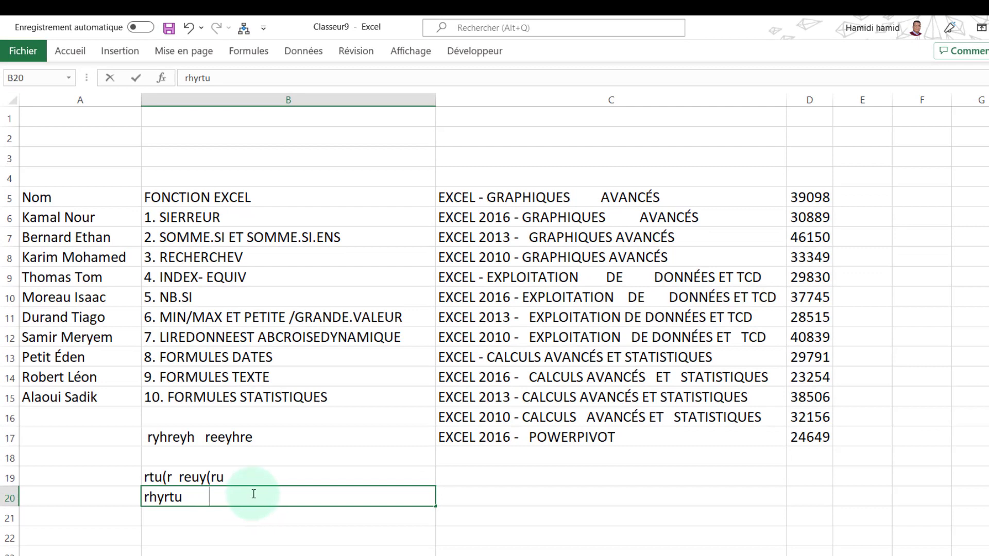
pyautogui.write('       tru')
pyautogui.press('Up')
pyautogui.click(258, 101)
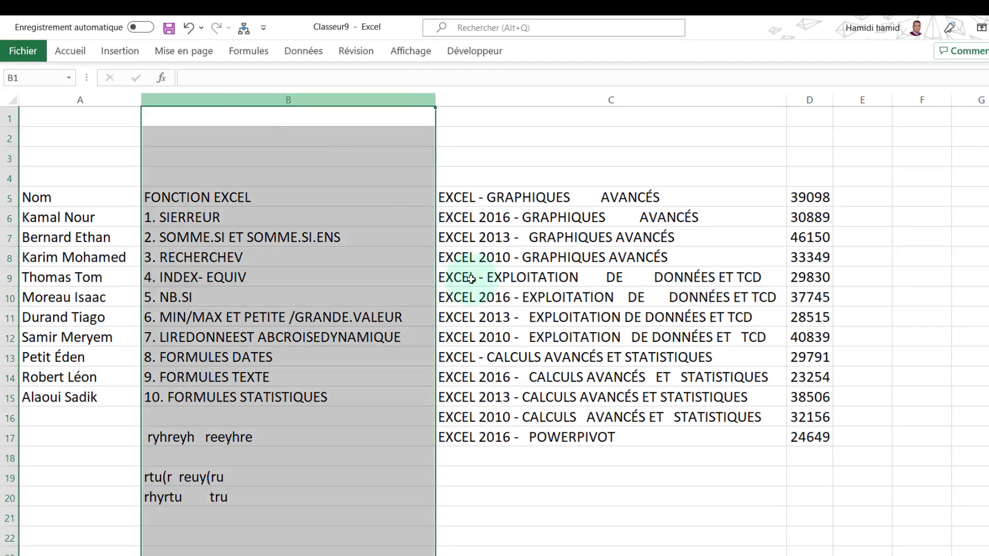
# - Run sup_esp again to trim column B's new entries and delete the blank lines before Next
pyautogui.click(640, 539)
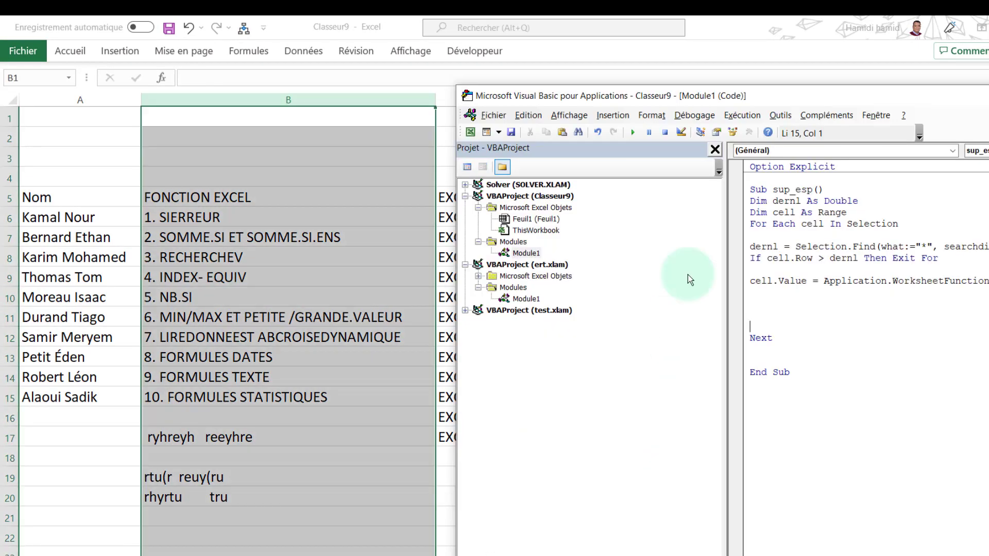
pyautogui.click(632, 133)
pyautogui.moveTo(740, 100)
pyautogui.mouseDown()
pyautogui.moveTo(618, 117)
pyautogui.moveTo(390, 86)
pyautogui.mouseUp()
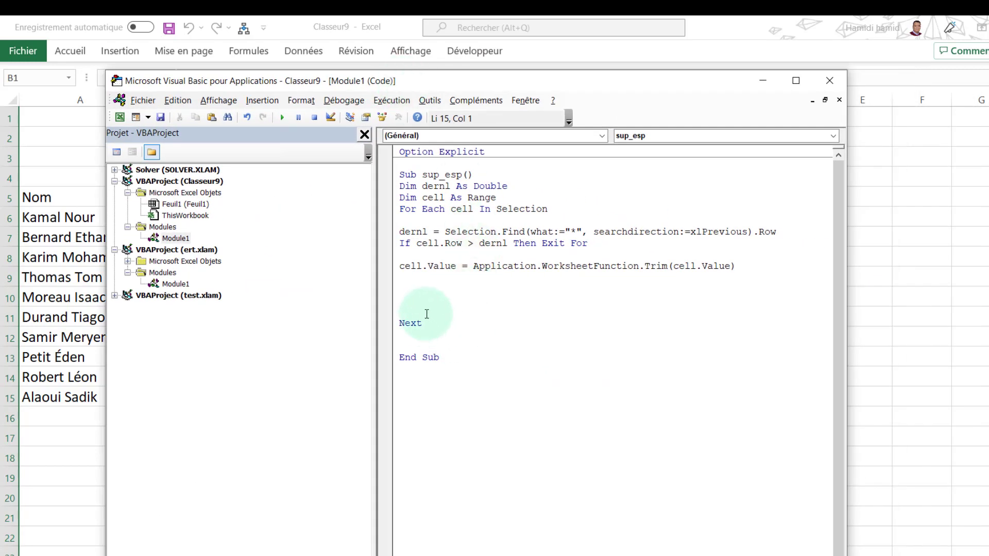
pyautogui.press('BackSpace')
pyautogui.press('BackSpace')
# - Copy the sup_esp procedure and paste a duplicate below its End Sub
pyautogui.click(519, 334)
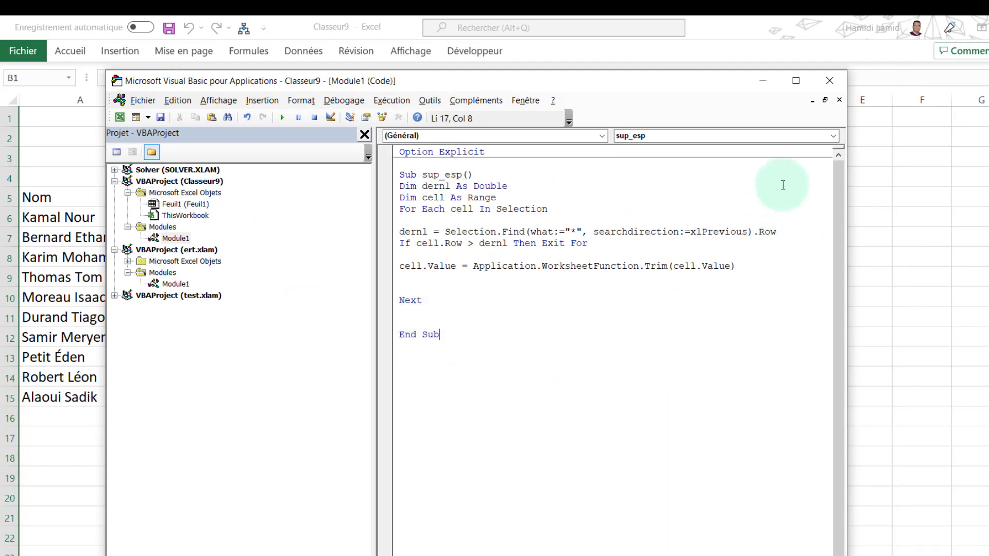
pyautogui.click(795, 82)
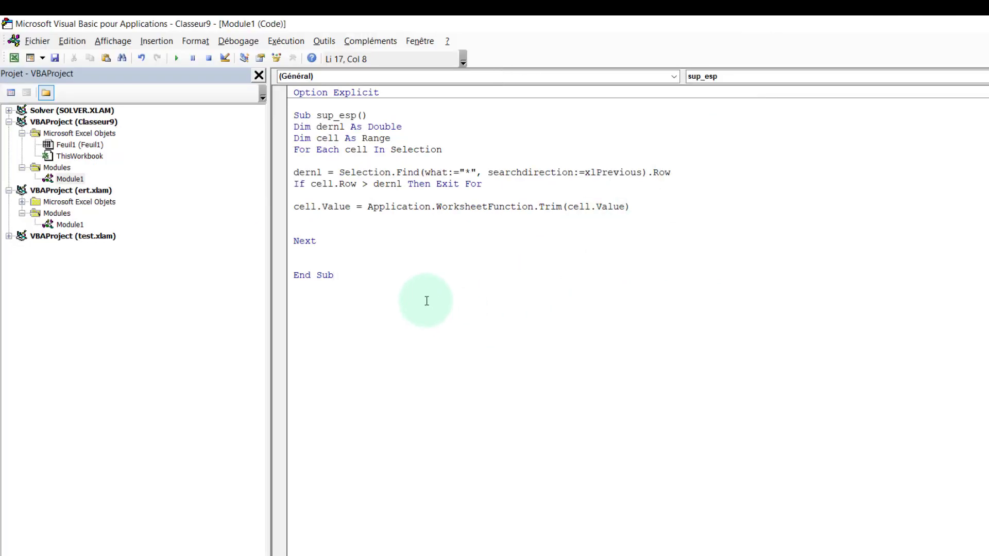
pyautogui.click(318, 261)
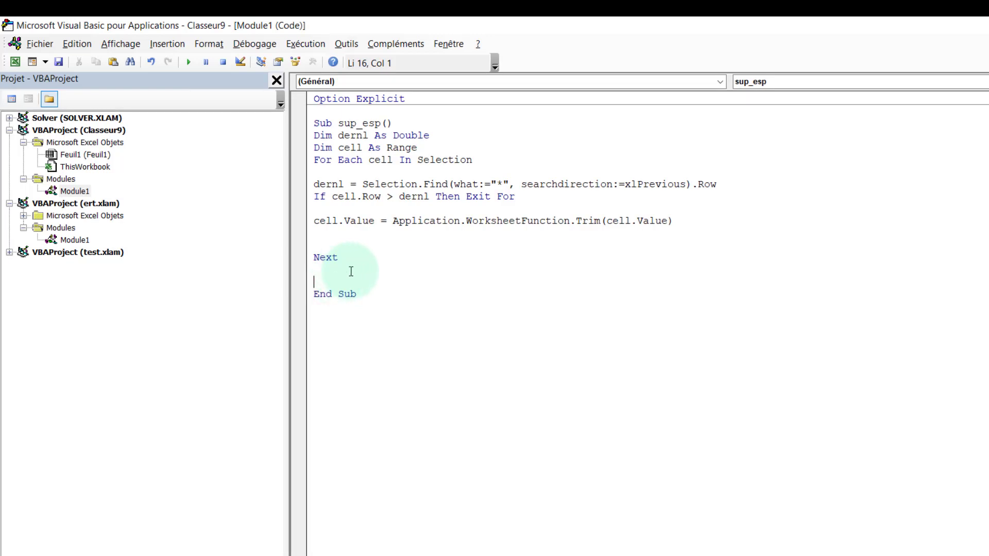
pyautogui.moveTo(370, 290); pyautogui.dragTo(299, 125)
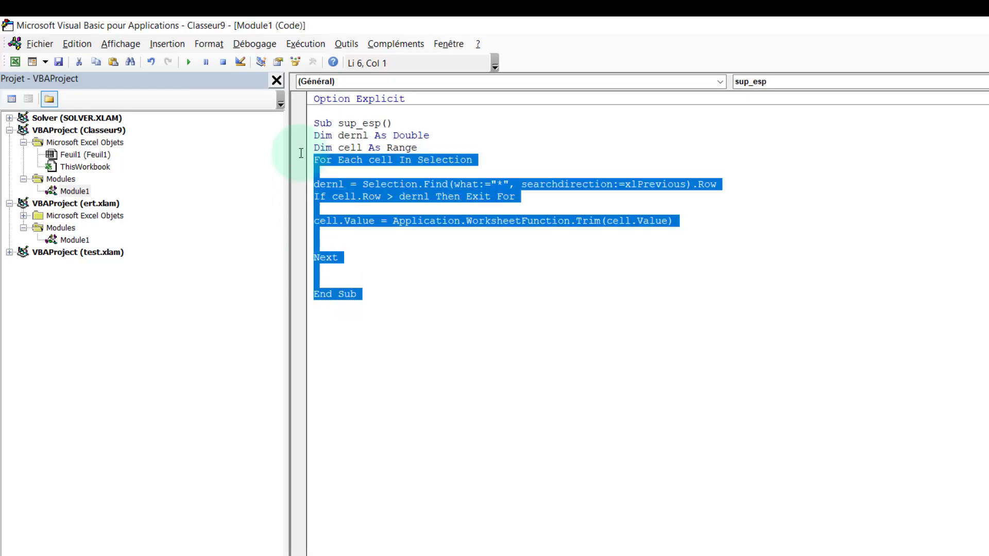
pyautogui.click(331, 324)
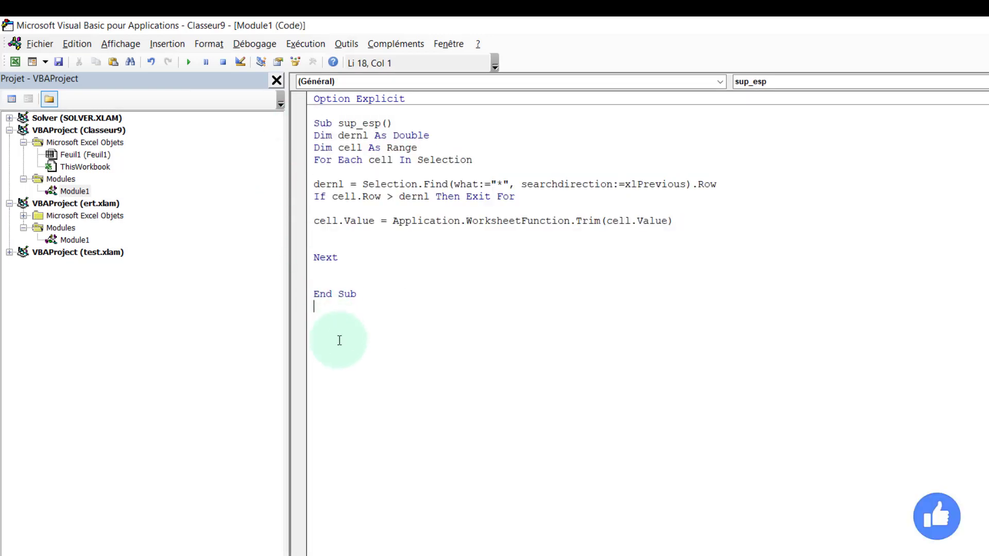
pyautogui.write('Sub sup_esp() Dim dernl As Double Dim cell As Range For Each cell In Selection  dernl = Selection.Find(what:="*", searchdirection:=xlPrevious).Row If cell.Row > dernl Then Exit For  cell.Value = Application.WorksheetFunction.Trim(cell.Value)   Next   End Sub')
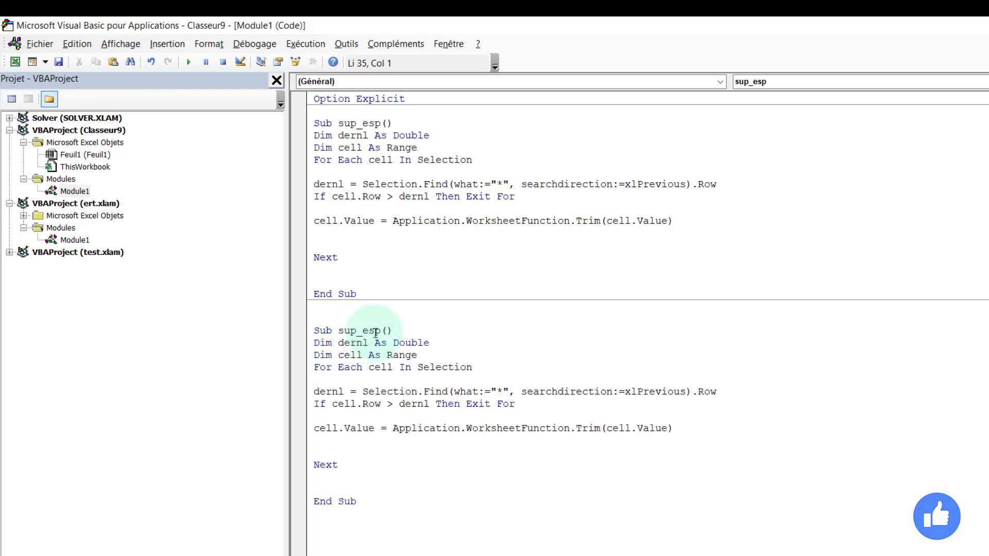
# - Rename the copied procedure to Maj
pyautogui.moveTo(380, 332); pyautogui.dragTo(340, 327)
pyautogui.write('Maj')
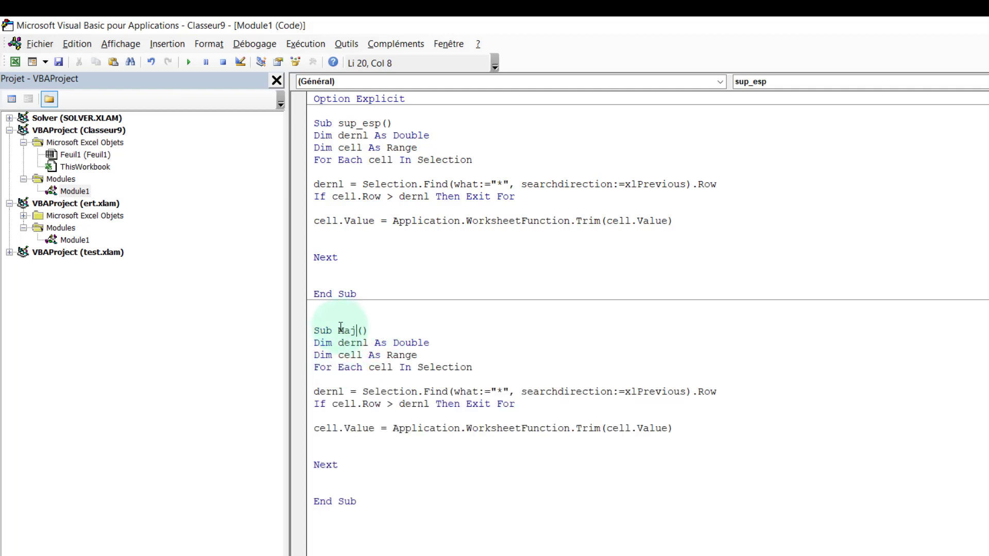
pyautogui.click(484, 511)
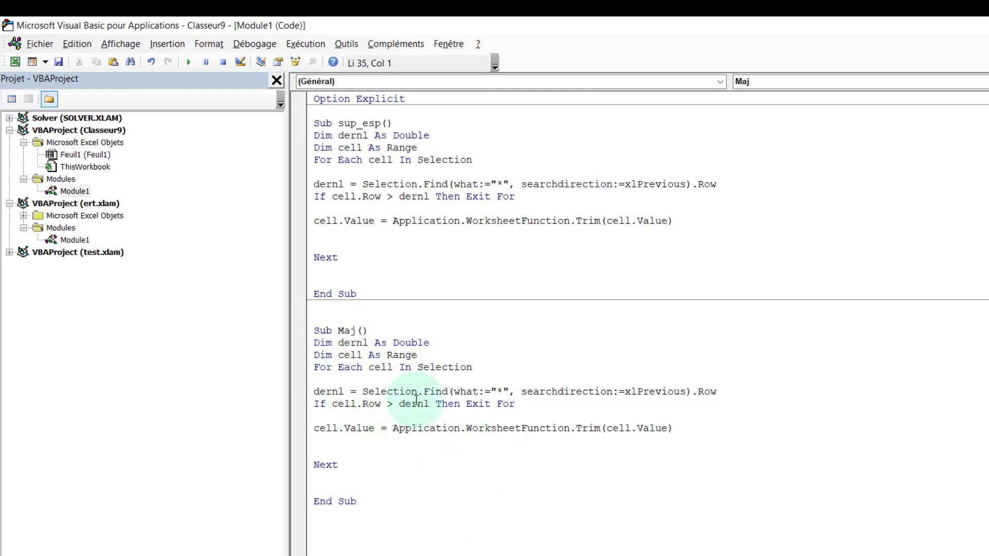
# - Replace the Trim expression with UCase(cell.Value) in the Maj procedure
pyautogui.click(685, 429)
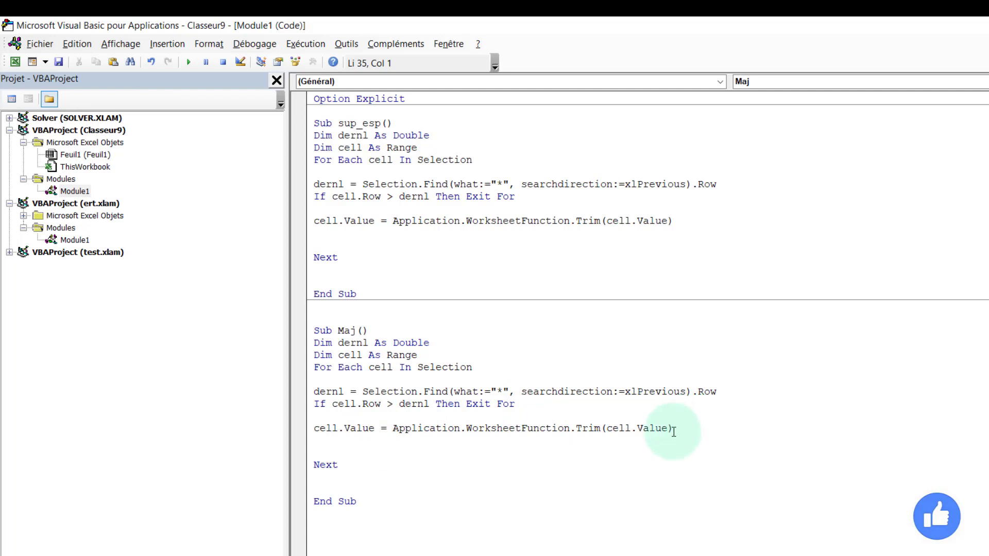
pyautogui.keyDown('shift'); pyautogui.click(393, 429); pyautogui.keyUp('shift')
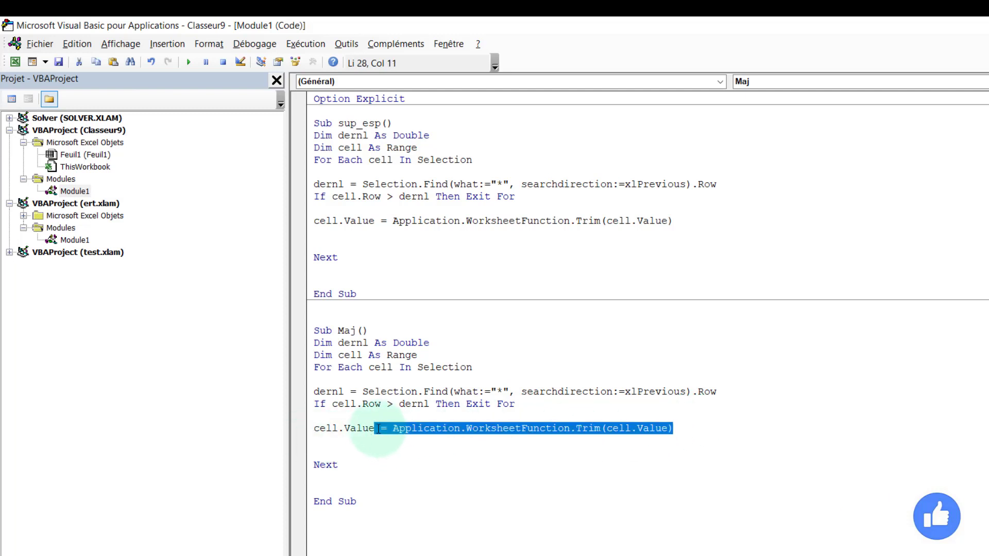
pyautogui.press('Delete')
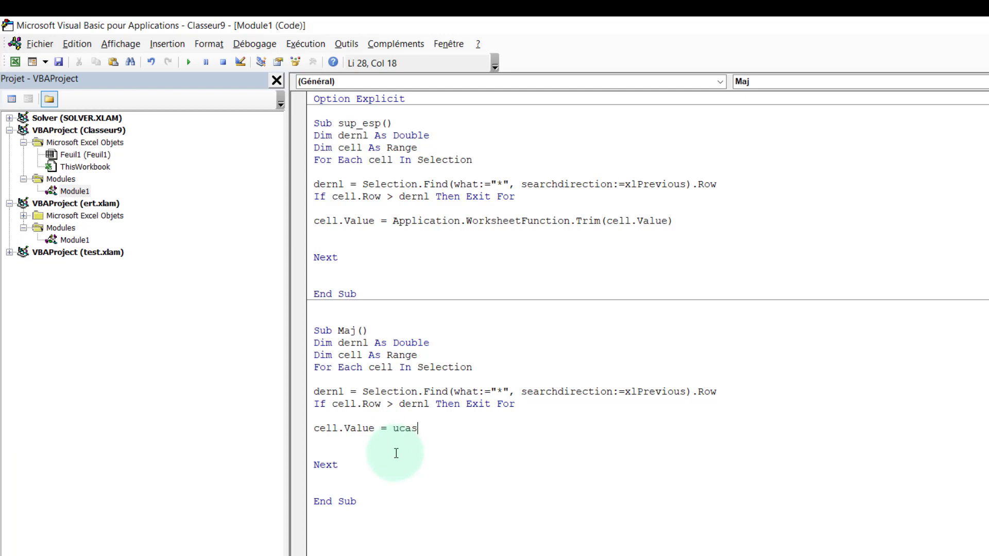
pyautogui.write('e(cell')
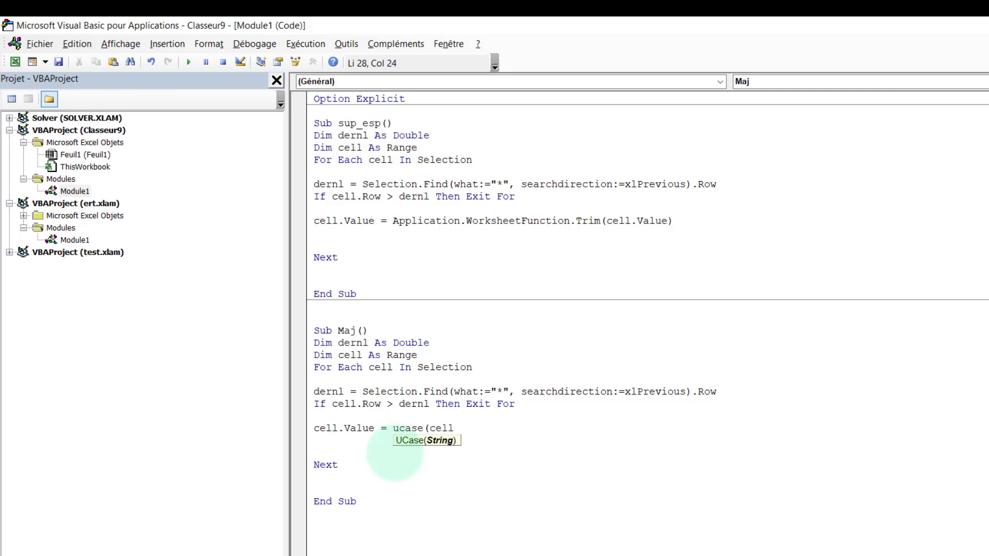
pyautogui.write('.')
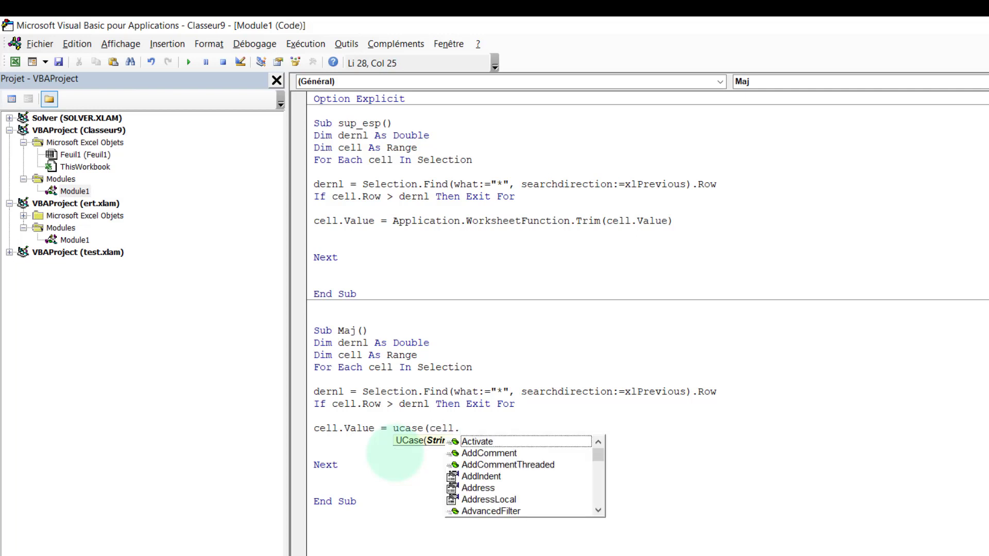
pyautogui.write('value')
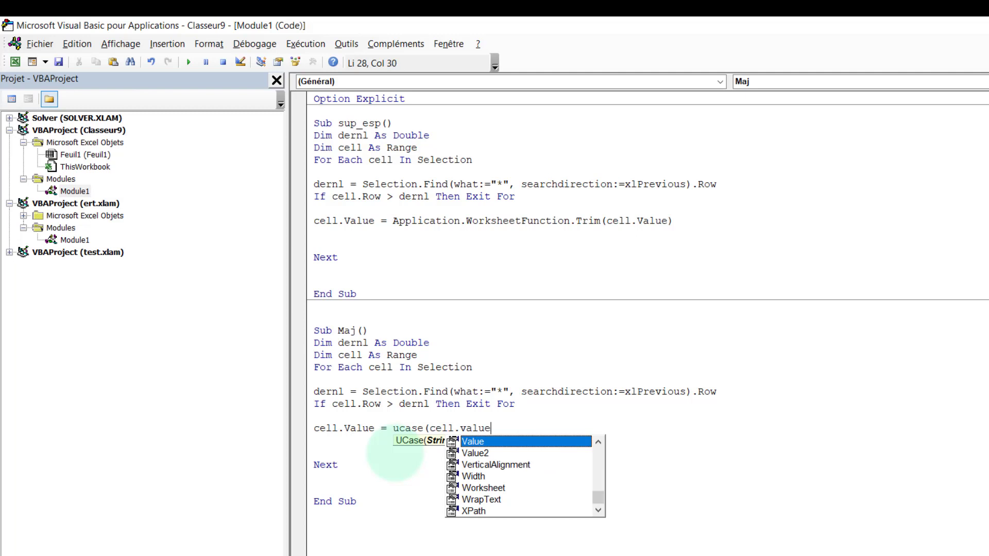
pyautogui.write(')')
pyautogui.click(446, 511)
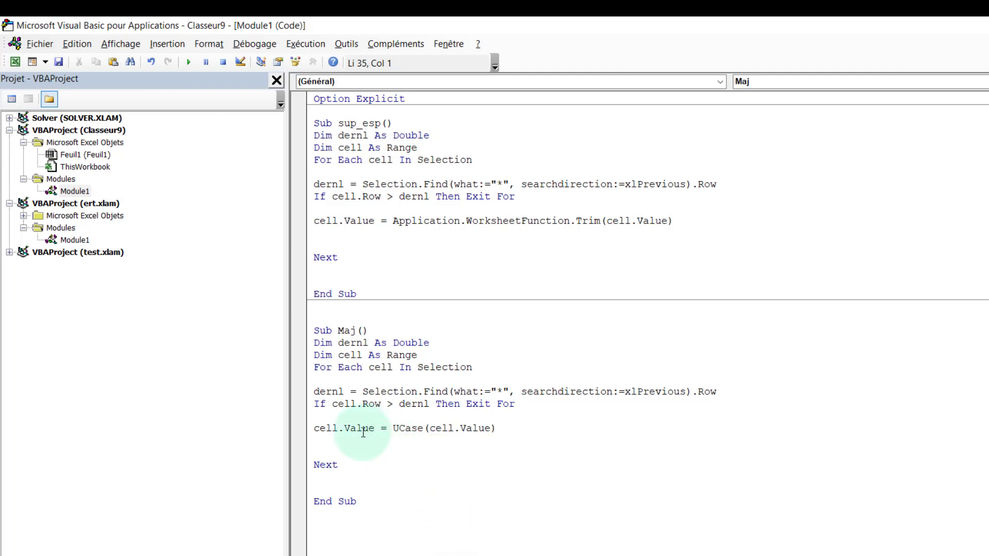
pyautogui.click(418, 443)
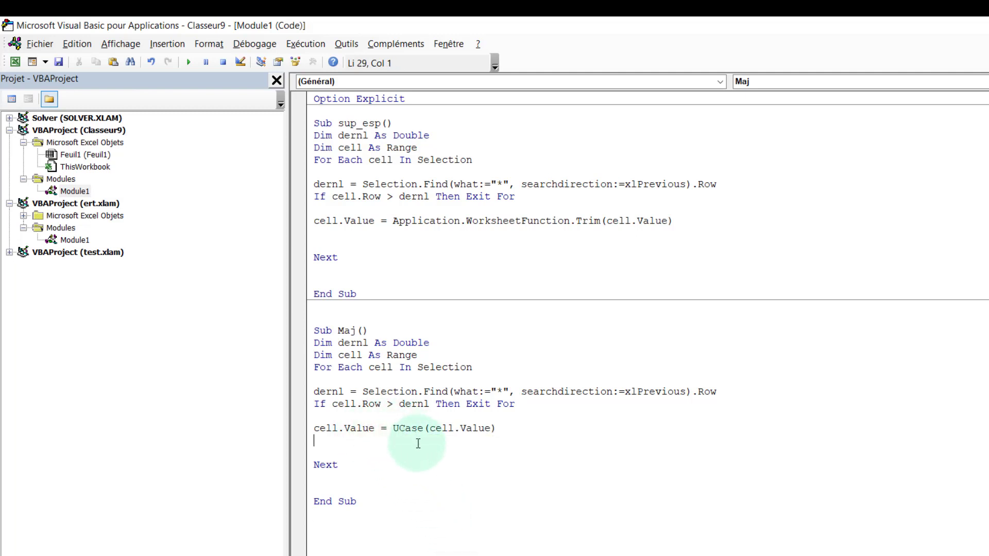
# - Add test entries 'rfhr', 're yr rhrh' and 'r' at the bottom of column A
pyautogui.moveTo(556, 31); pyautogui.dragTo(672, 39)
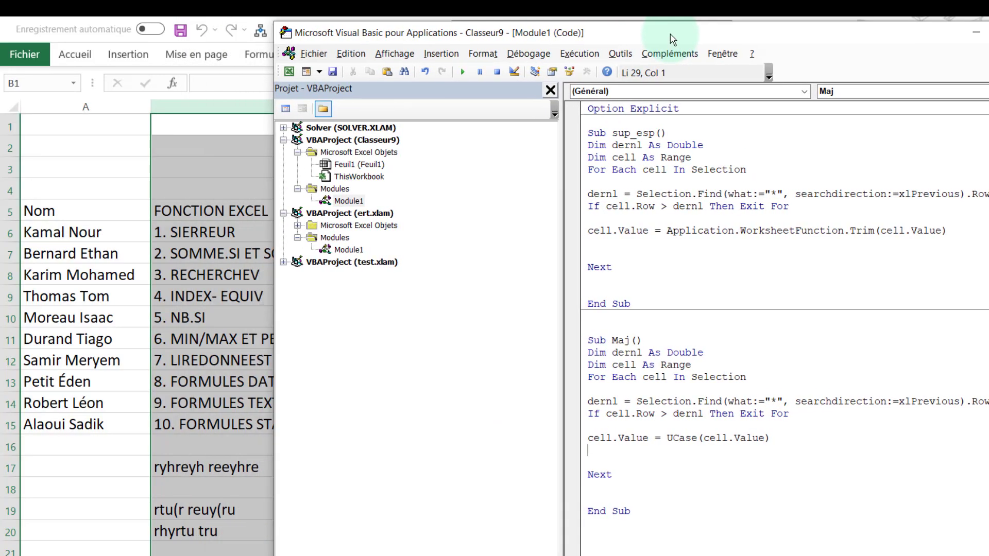
pyautogui.click(624, 364)
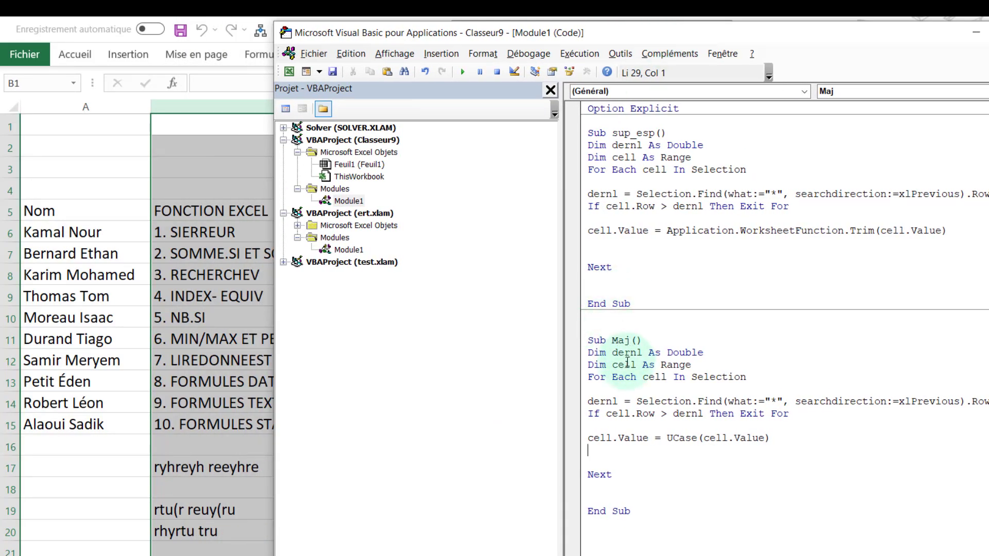
pyautogui.click(109, 382)
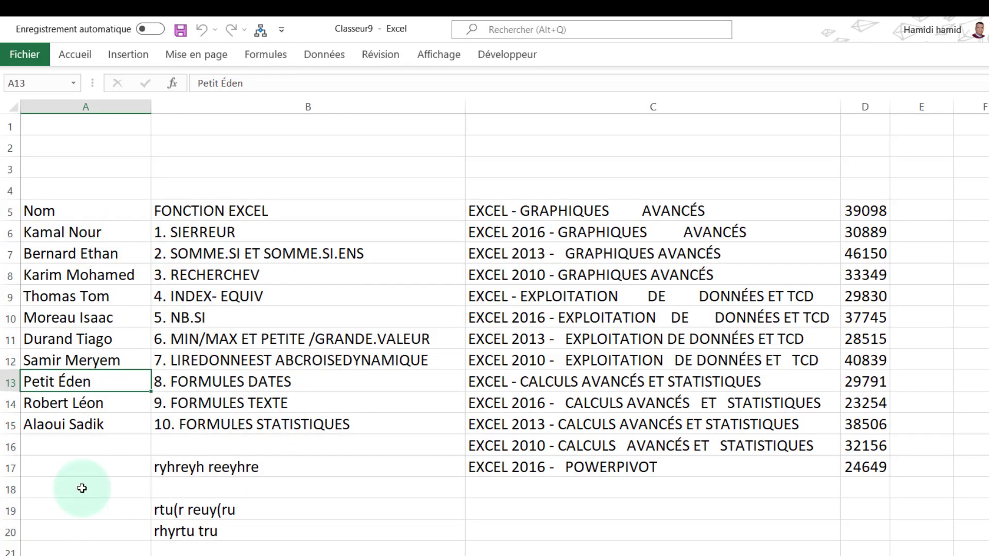
pyautogui.press('Down')
pyautogui.click(78, 469)
pyautogui.write('rf')
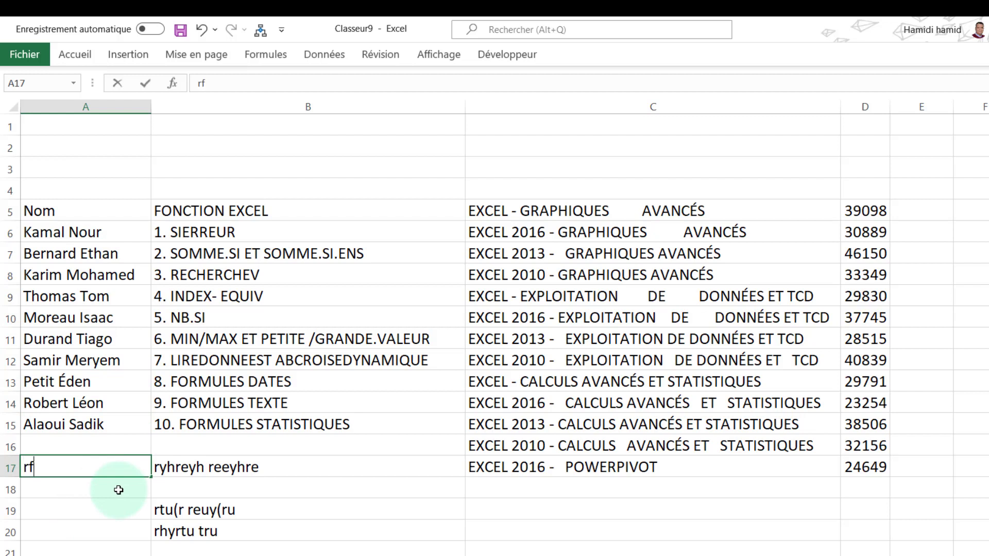
pyautogui.write('hr')
pyautogui.press('Return')
pyautogui.write('re yr rhrh')
pyautogui.press('Return')
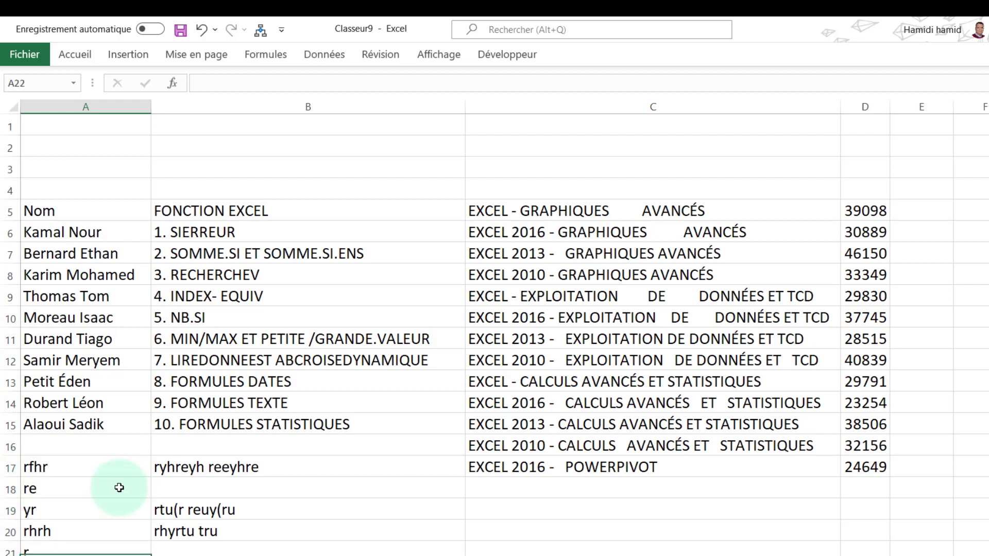
pyautogui.write('r')
pyautogui.press('Up')
pyautogui.click(103, 445)
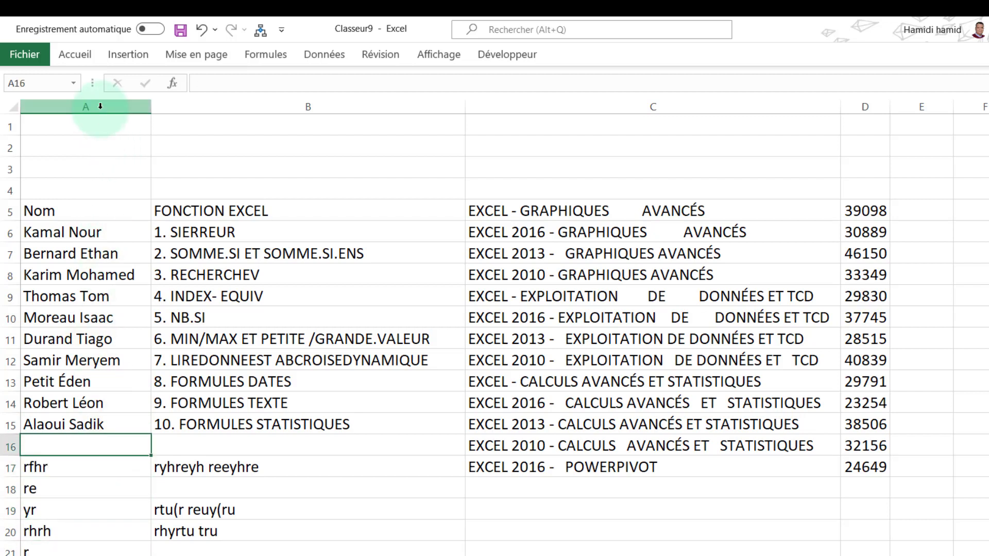
# - Select column A and run the Maj macro from the VBA editor to uppercase it
pyautogui.click(88, 106)
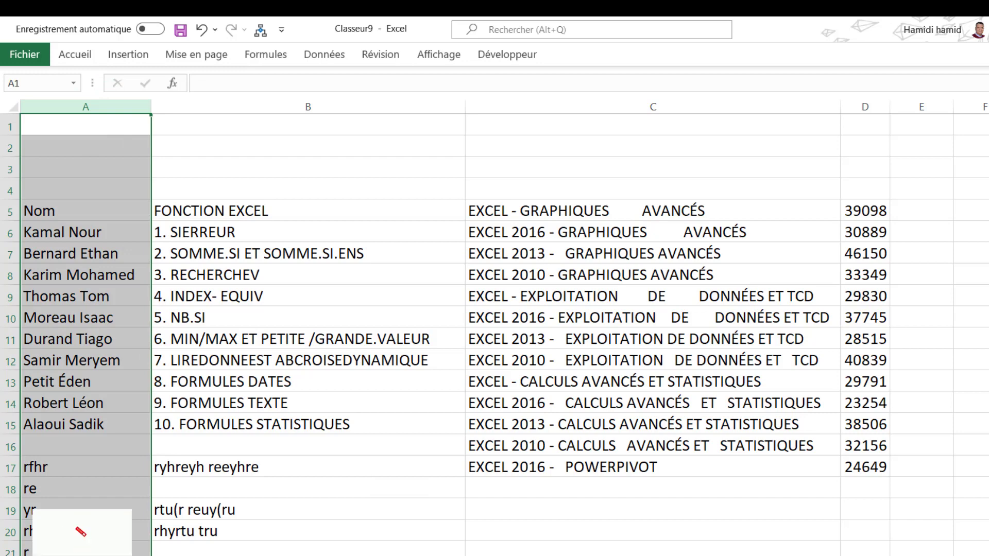
pyautogui.hotkey('alt', 'F11')
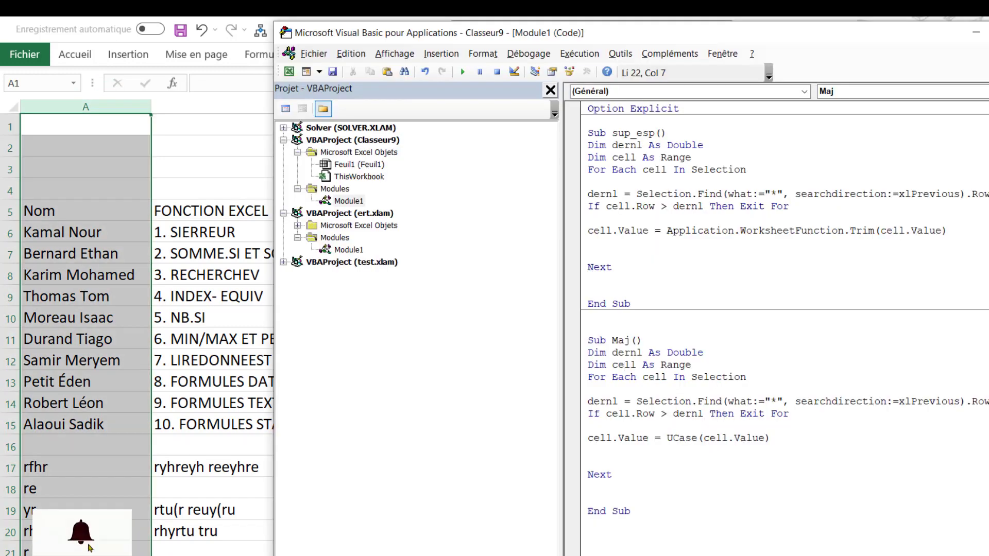
pyautogui.click(674, 401)
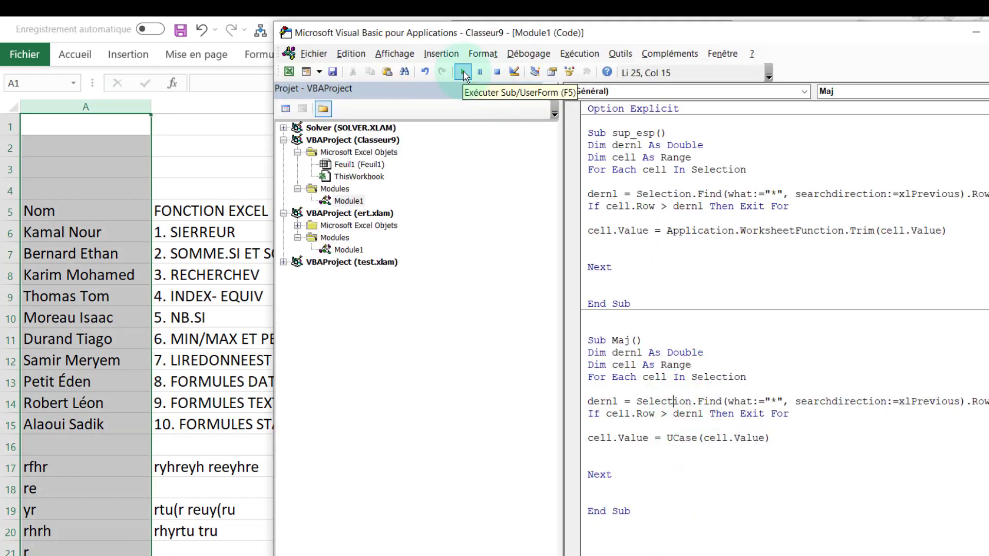
pyautogui.click(463, 75)
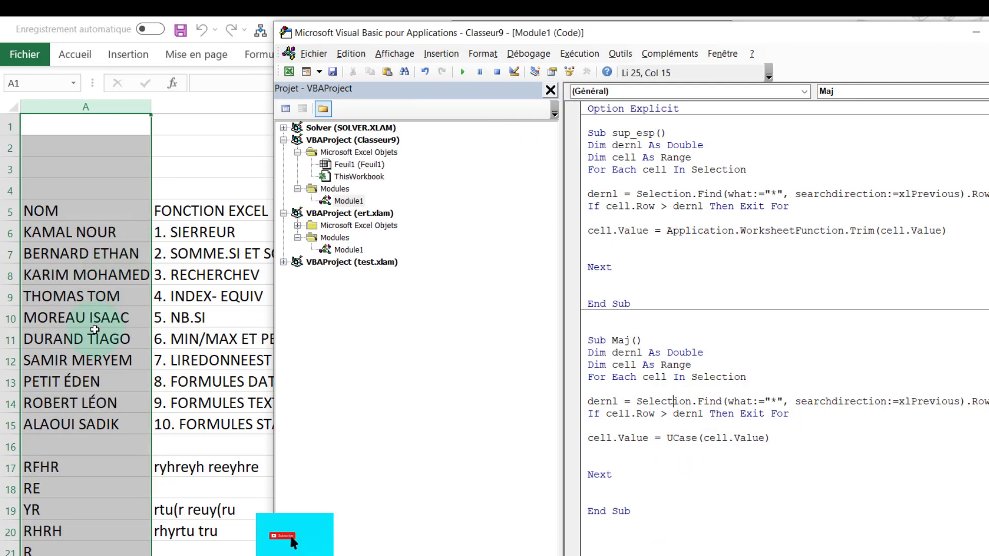
pyautogui.click(646, 510)
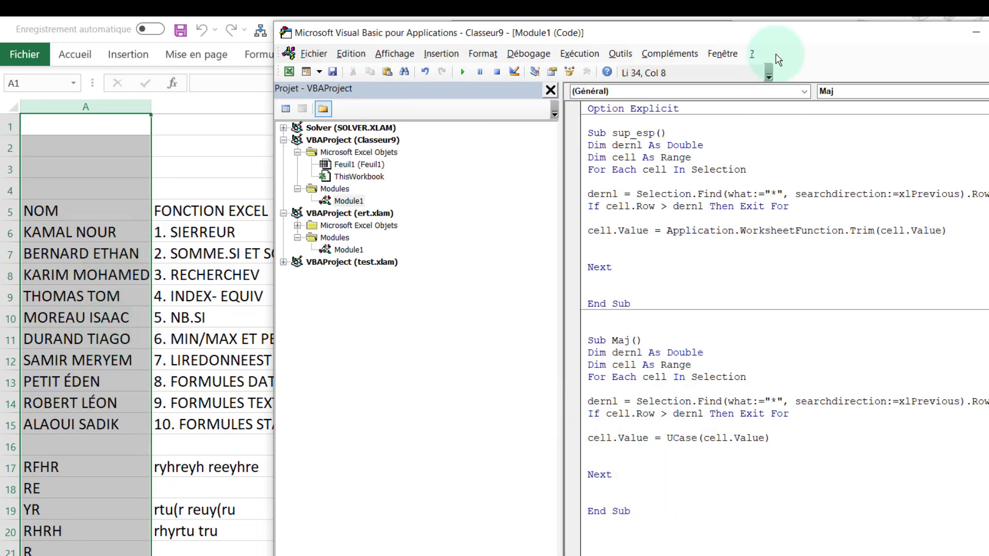
pyautogui.doubleClick(628, 32)
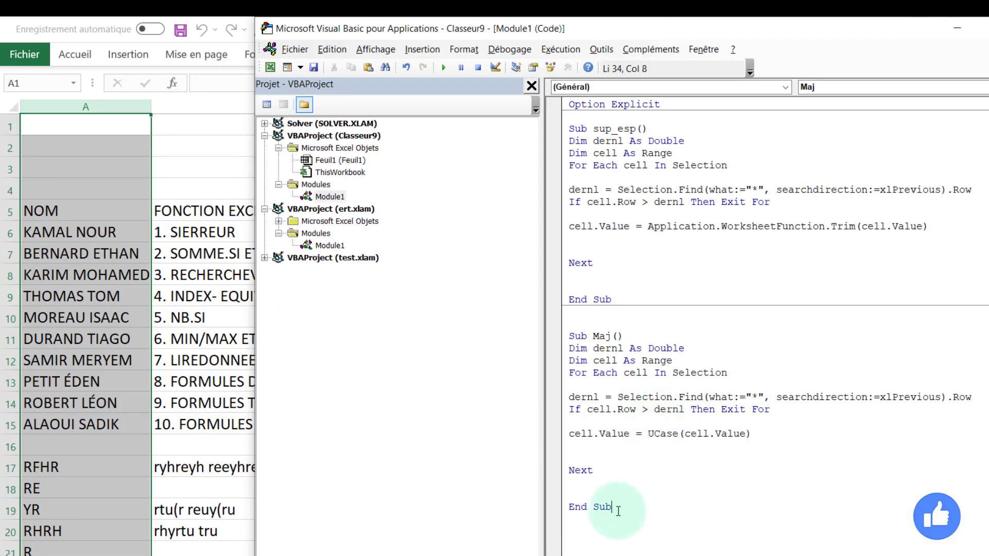
# - Copy the whole Maj macro and paste a duplicate below it
pyautogui.moveTo(597, 507); pyautogui.dragTo(541, 337)
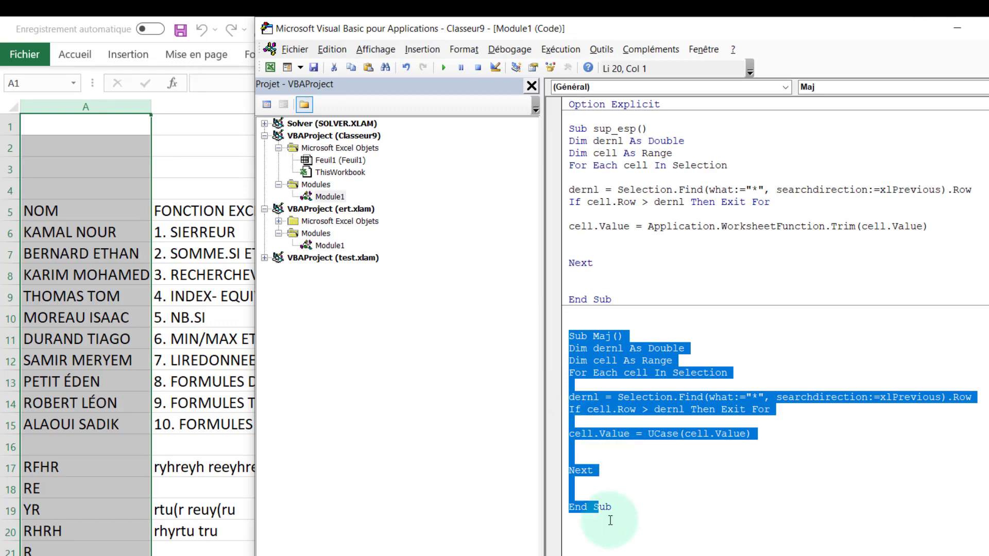
pyautogui.click(596, 496)
pyautogui.moveTo(596, 496); pyautogui.dragTo(547, 332)
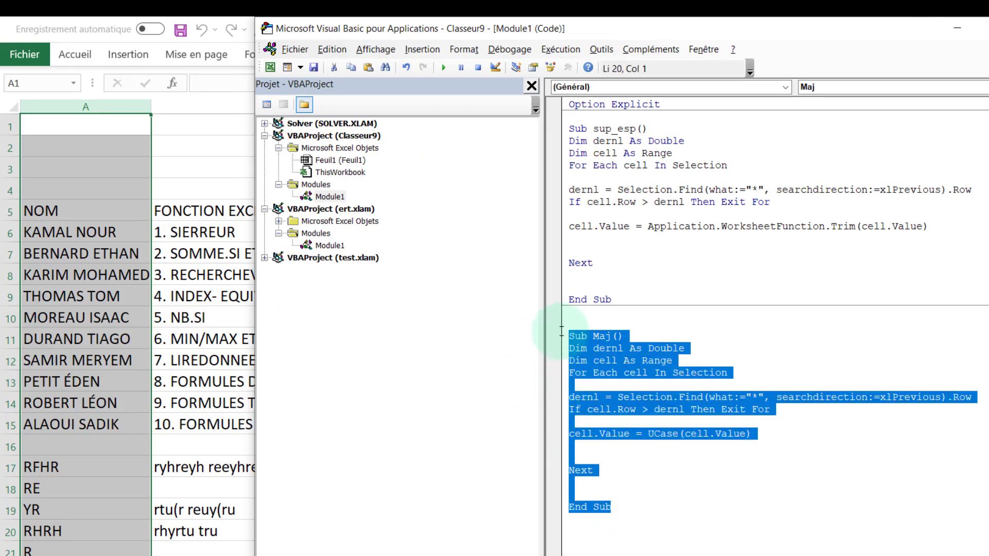
pyautogui.hotkey('ctrl', 'c')
pyautogui.click(610, 502)
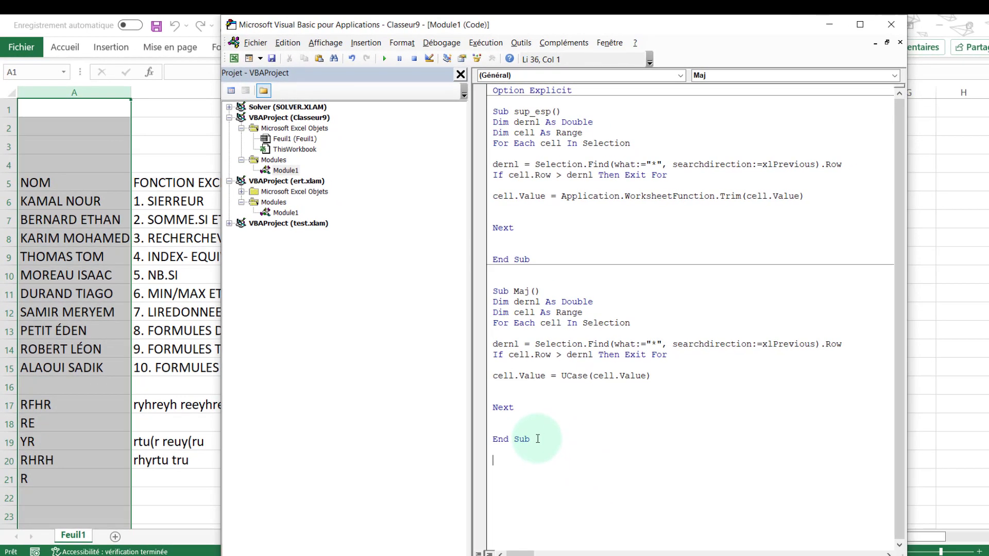
pyautogui.hotkey('ctrl', 'v')
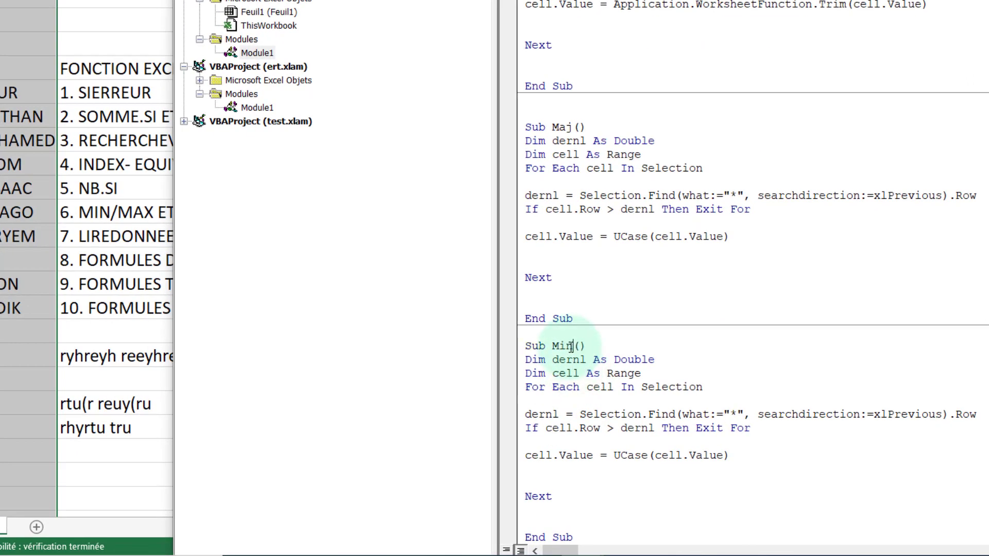
# - Change UCase to LCase in the copy to make the Min macro, then run it
pyautogui.click(615, 456)
pyautogui.press('Delete')
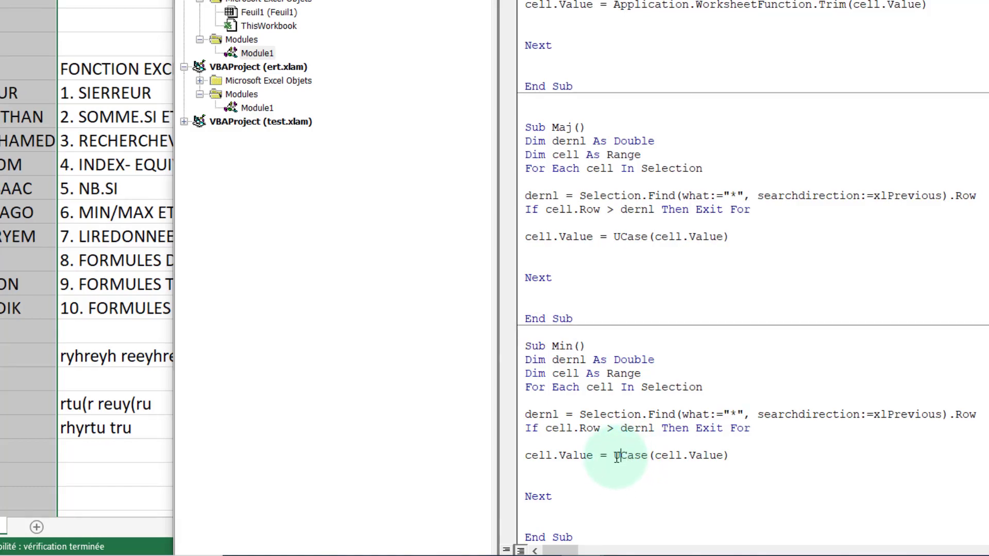
pyautogui.write('L')
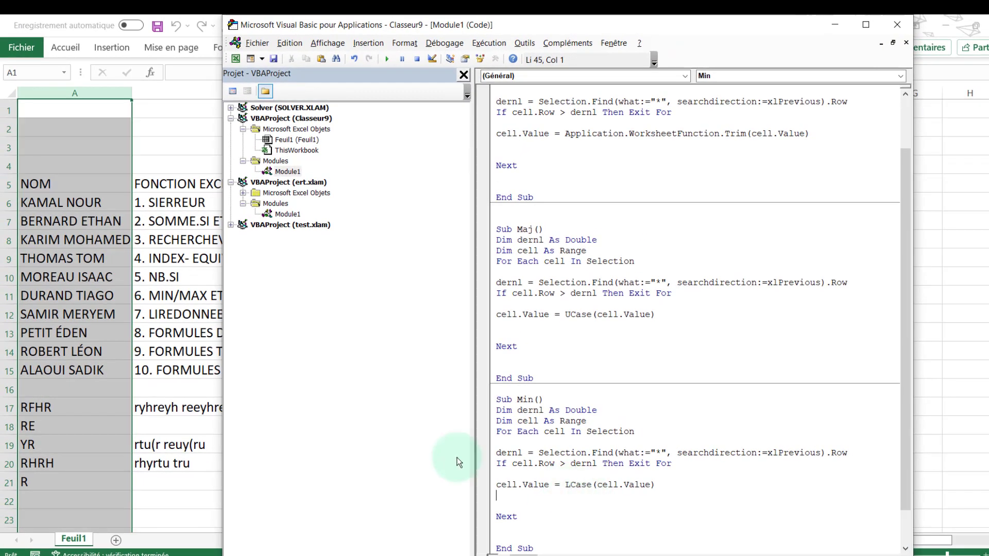
pyautogui.click(517, 410)
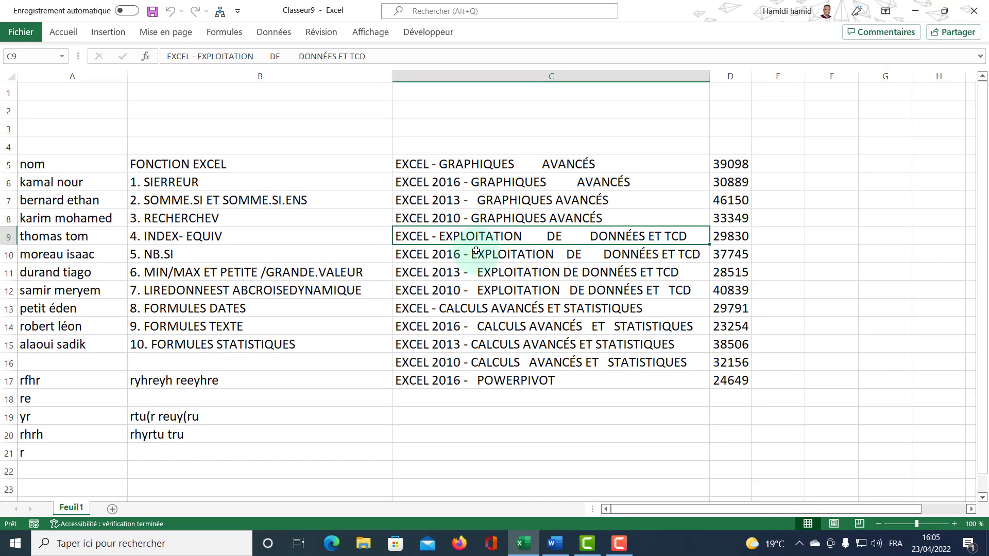
pyautogui.click(476, 251)
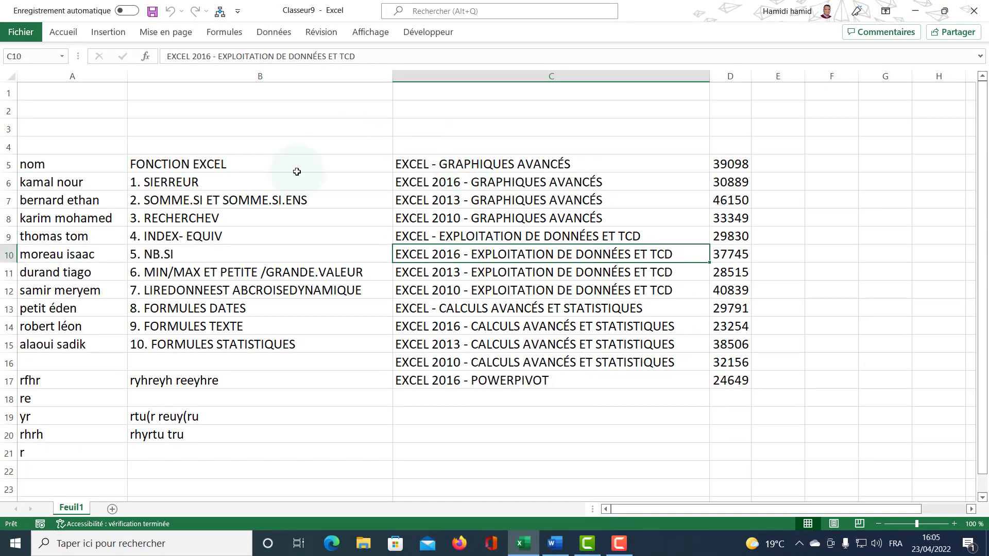
# - Save the workbook as the Excel add-in code.xlam, then open Personnaliser le ruban
pyautogui.click(22, 32)
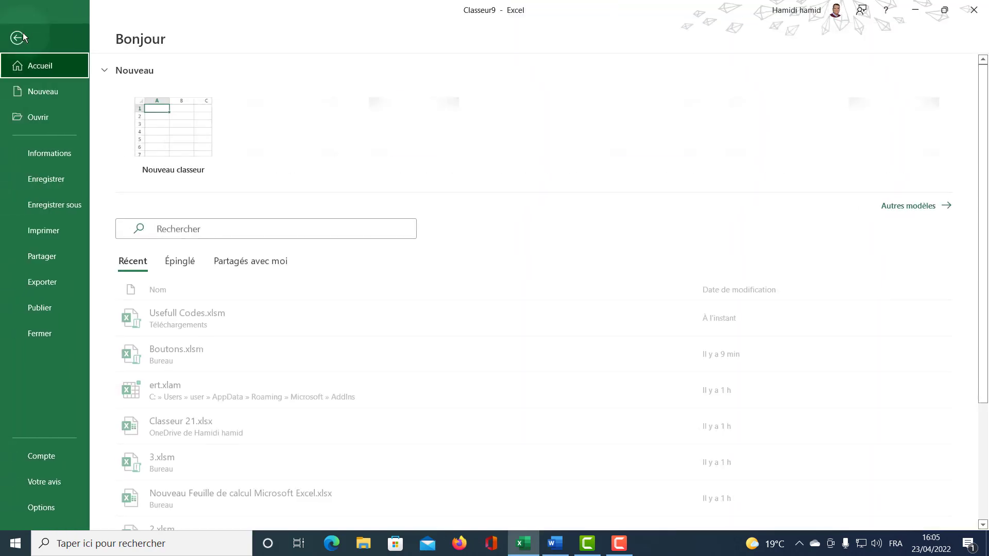
pyautogui.click(60, 204)
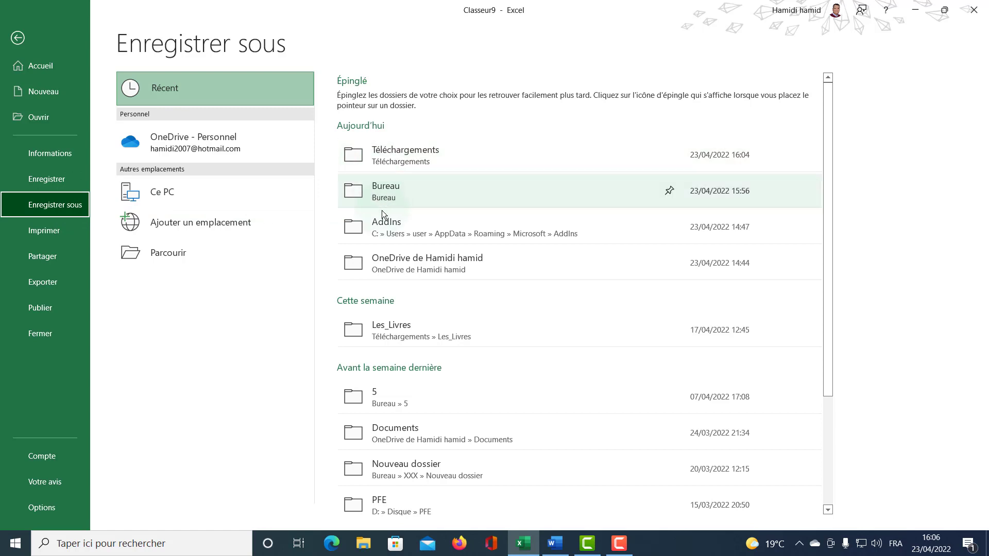
pyautogui.click(384, 395)
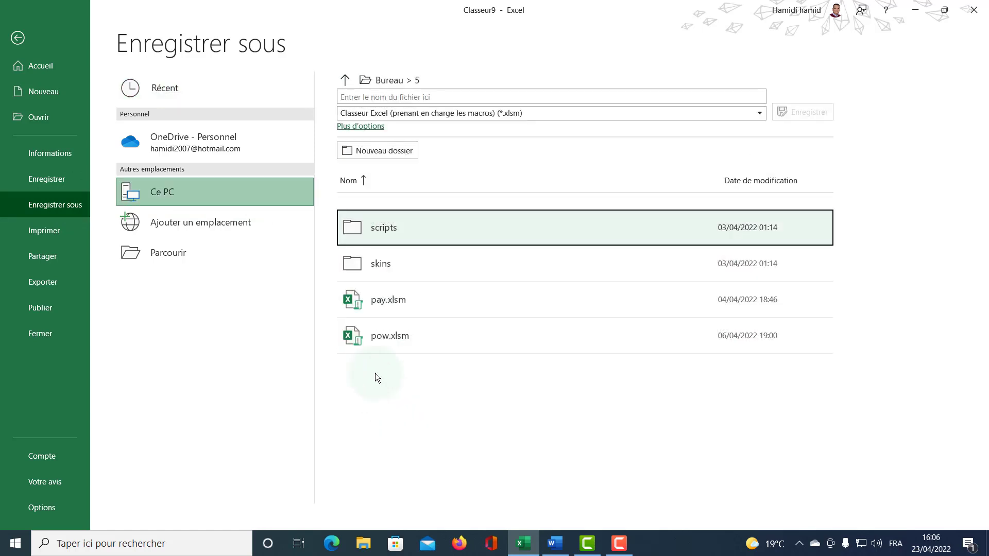
pyautogui.click(410, 113)
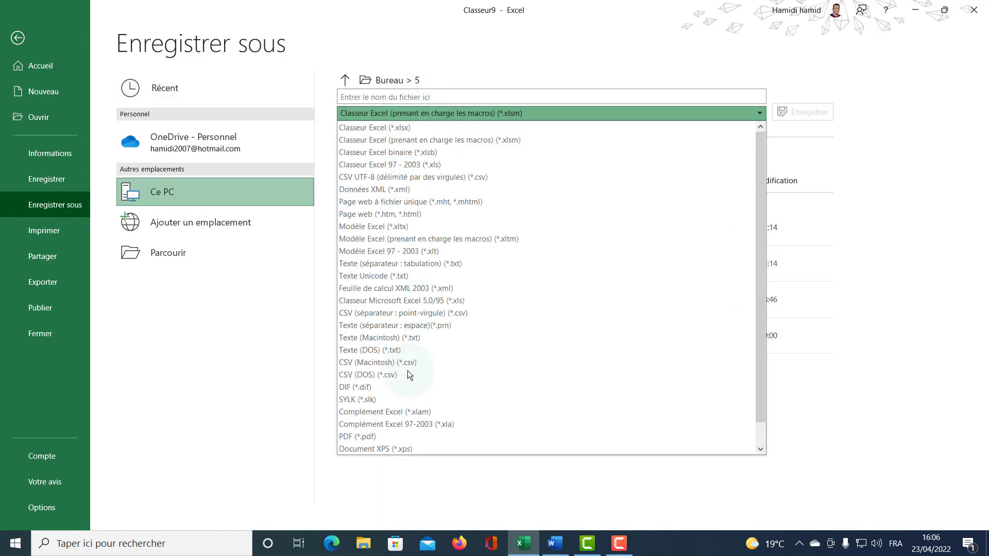
pyautogui.click(388, 412)
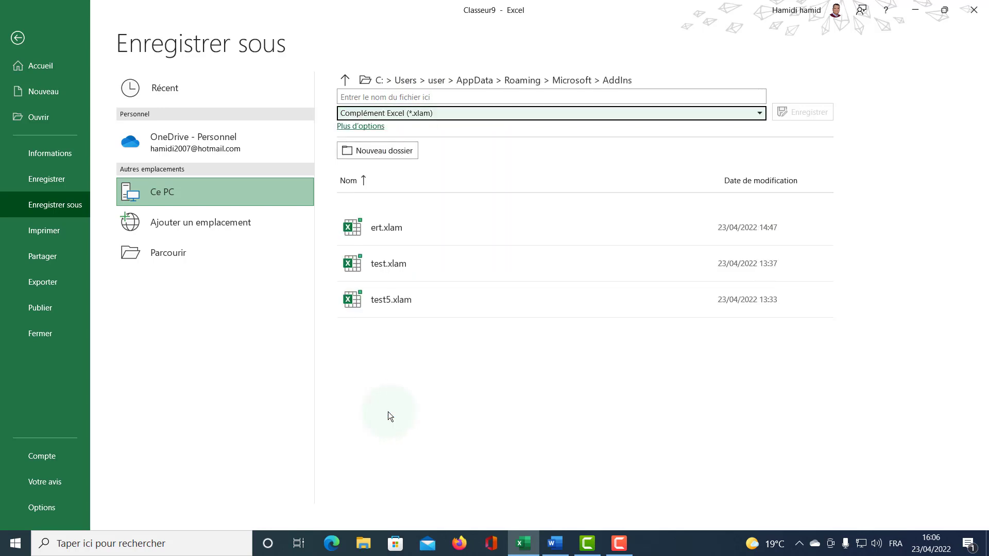
pyautogui.click(369, 96)
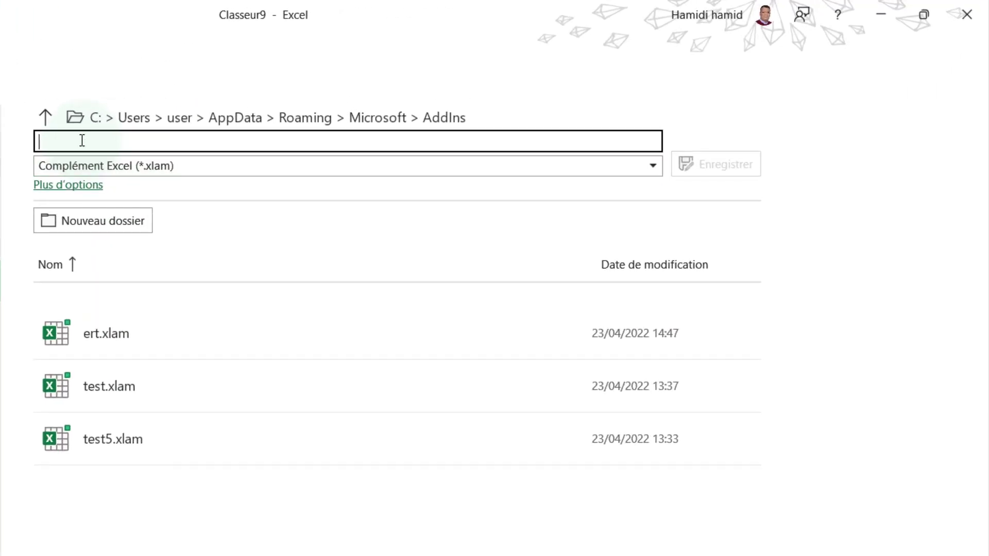
pyautogui.write('code')
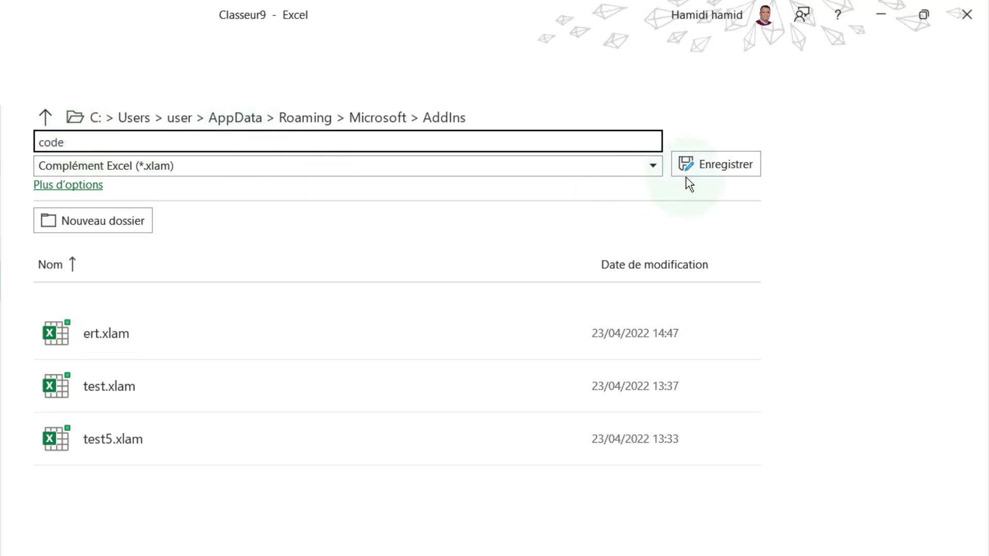
pyautogui.click(696, 169)
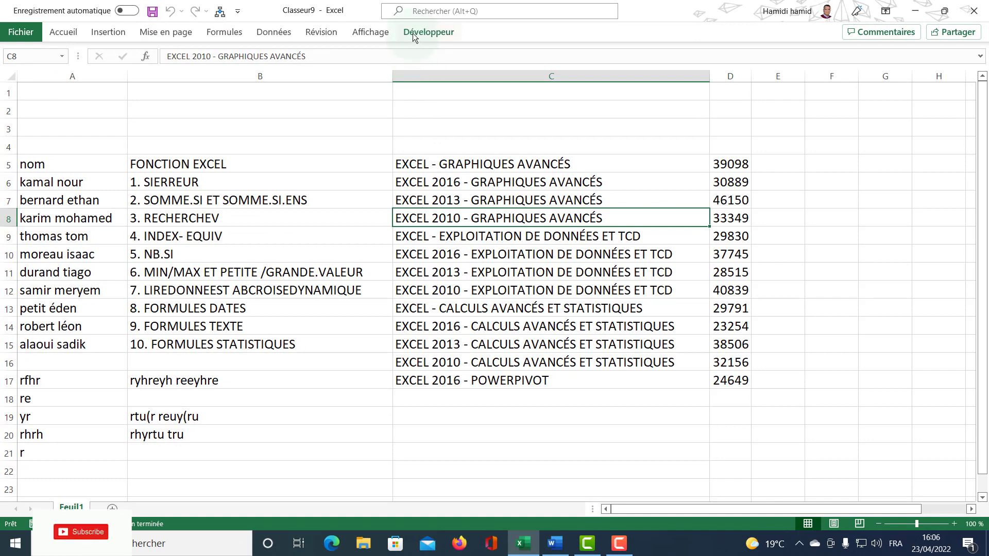
pyautogui.rightClick(413, 33)
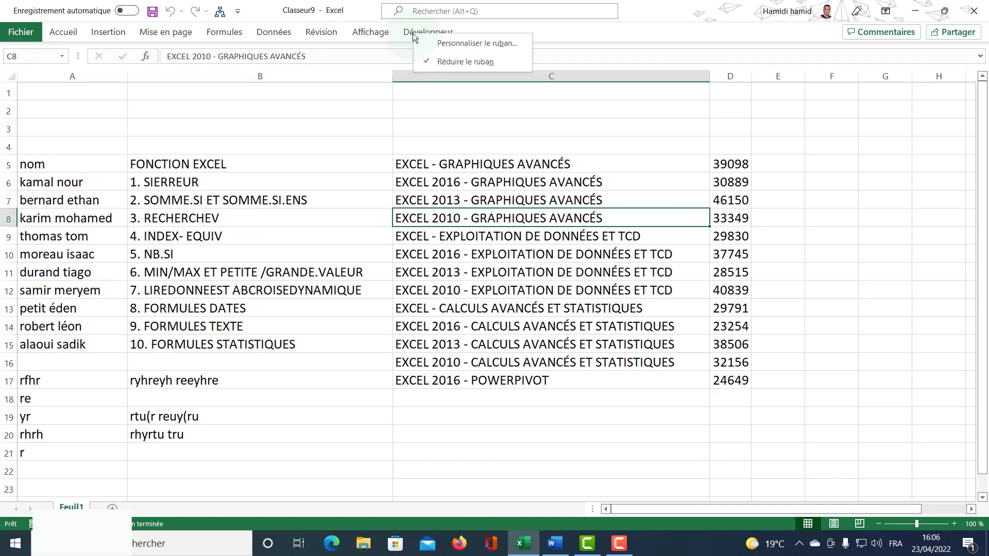
pyautogui.click(437, 46)
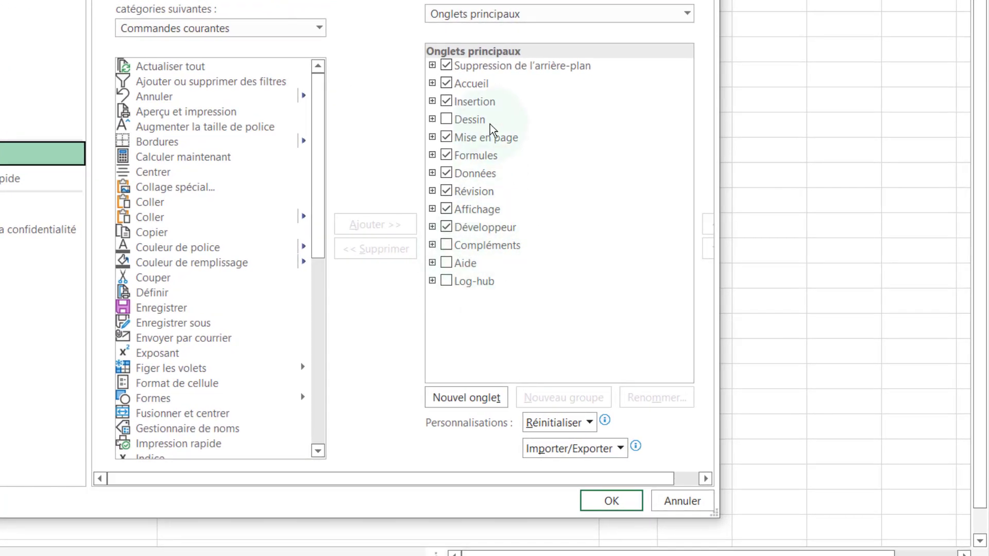
# - Create a new ribbon tab, rename it Mes_codes, and select its Nouveau groupe
pyautogui.click(484, 397)
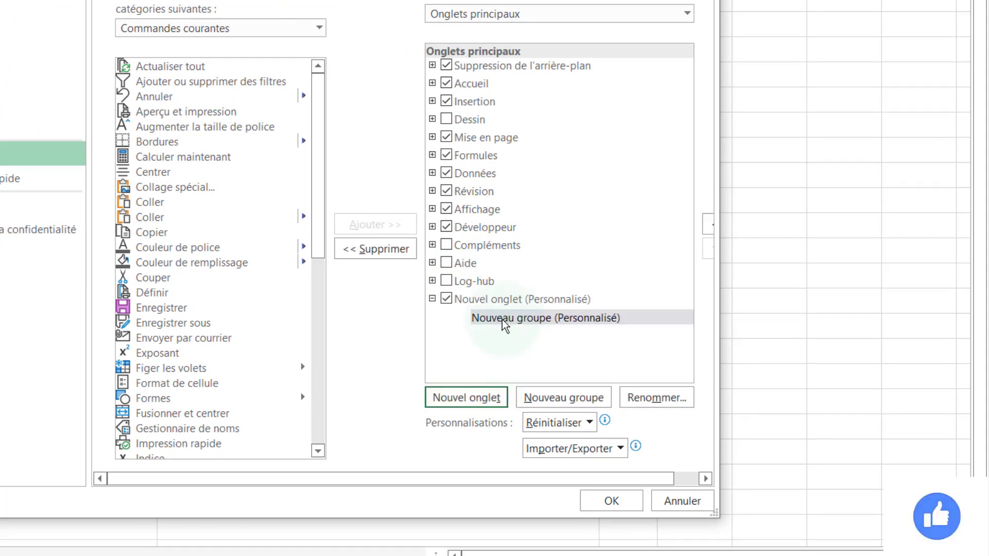
pyautogui.click(495, 301)
pyautogui.click(644, 397)
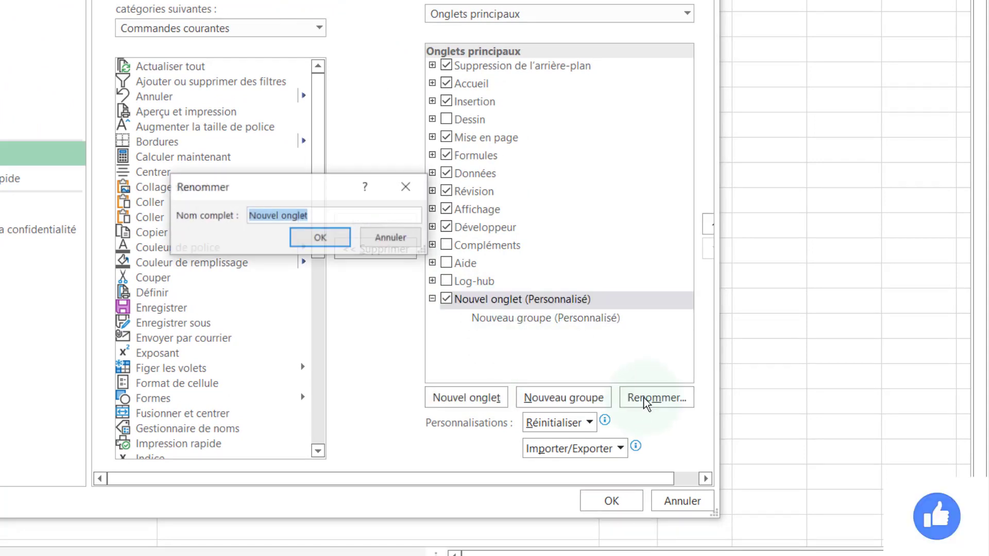
pyautogui.write('Mes_codes')
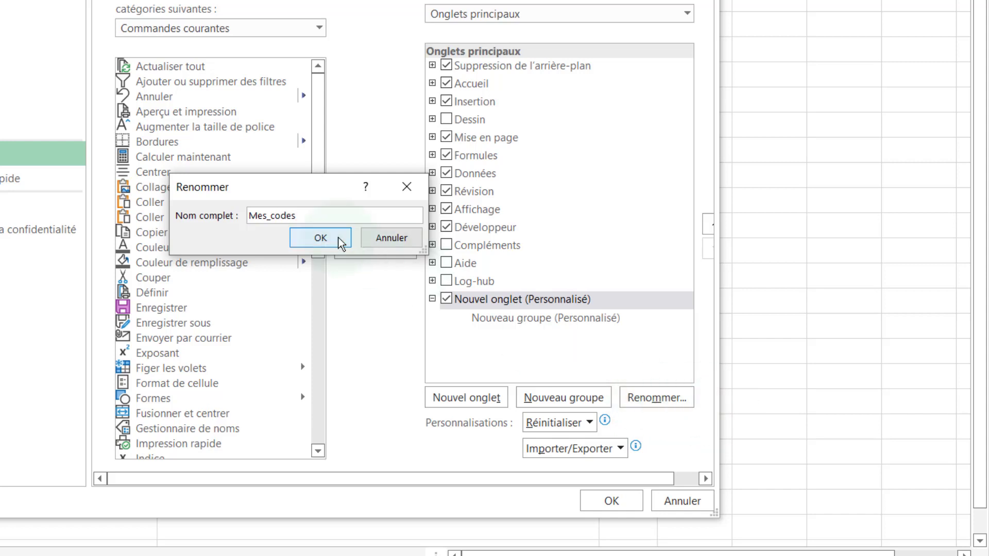
pyautogui.click(334, 239)
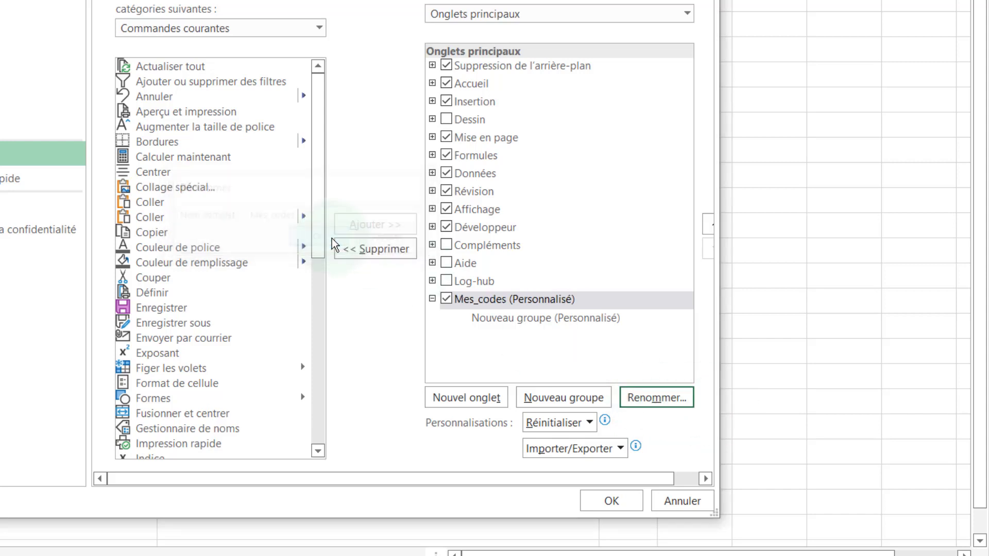
pyautogui.click(484, 318)
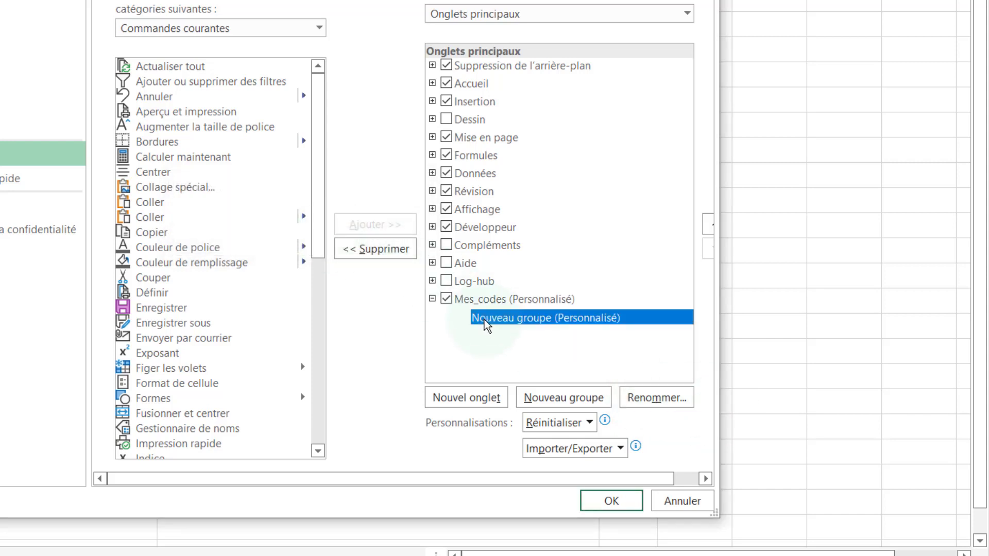
# - Add the Maj, Min and sup_esp macros to the Mes_codes Nouveau groupe and confirm with OK
pyautogui.click(184, 29)
pyautogui.click(140, 100)
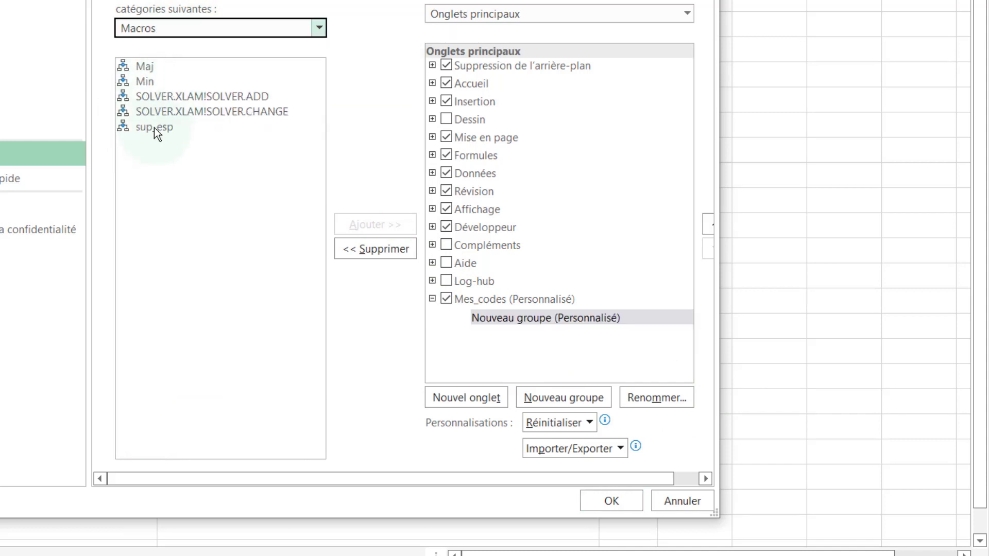
pyautogui.click(154, 128)
pyautogui.click(510, 319)
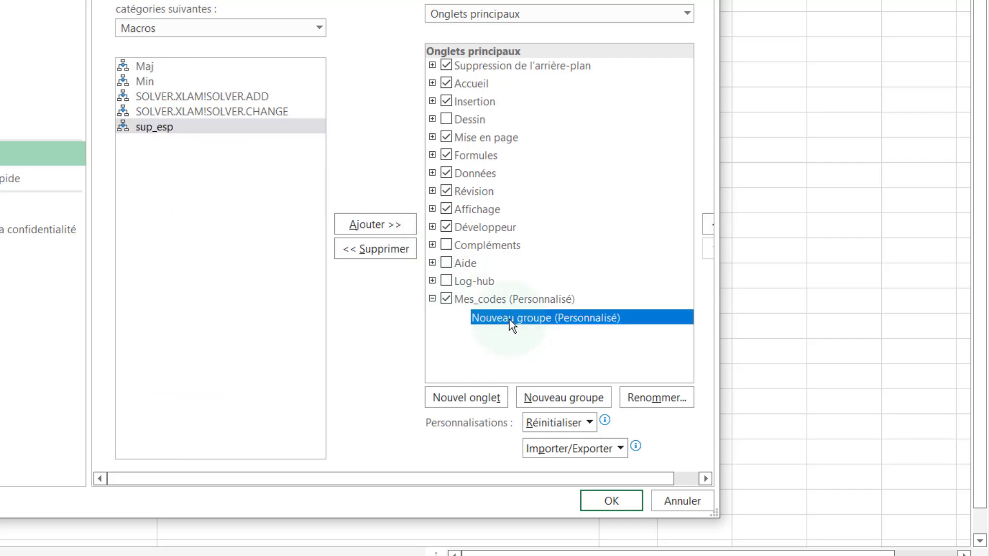
pyautogui.click(159, 128)
pyautogui.click(146, 67)
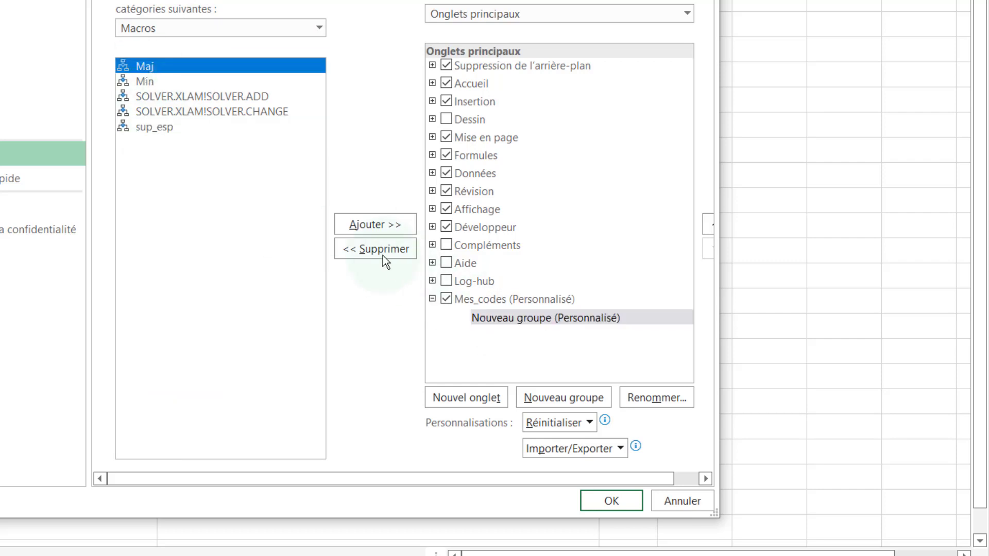
pyautogui.click(367, 224)
pyautogui.click(286, 181)
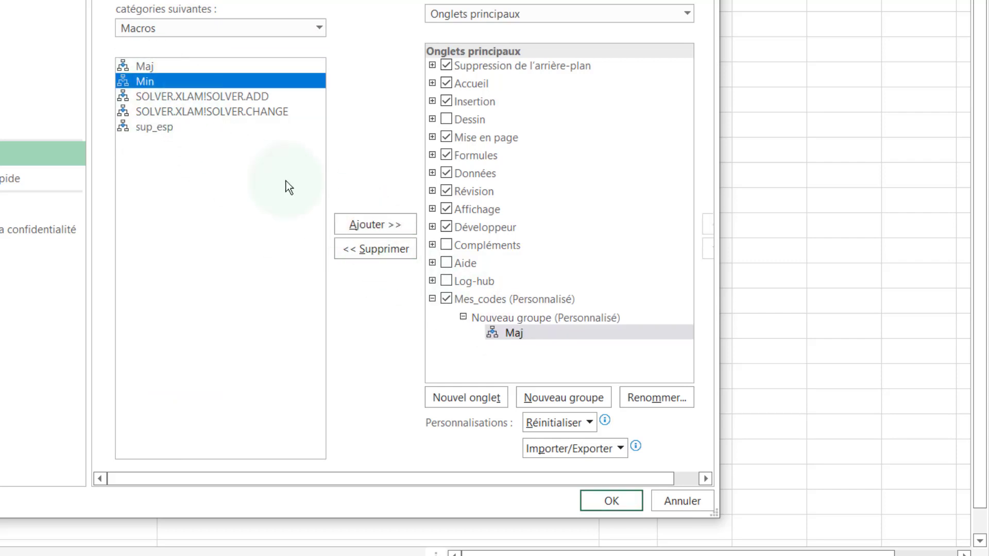
pyautogui.click(363, 224)
pyautogui.click(142, 129)
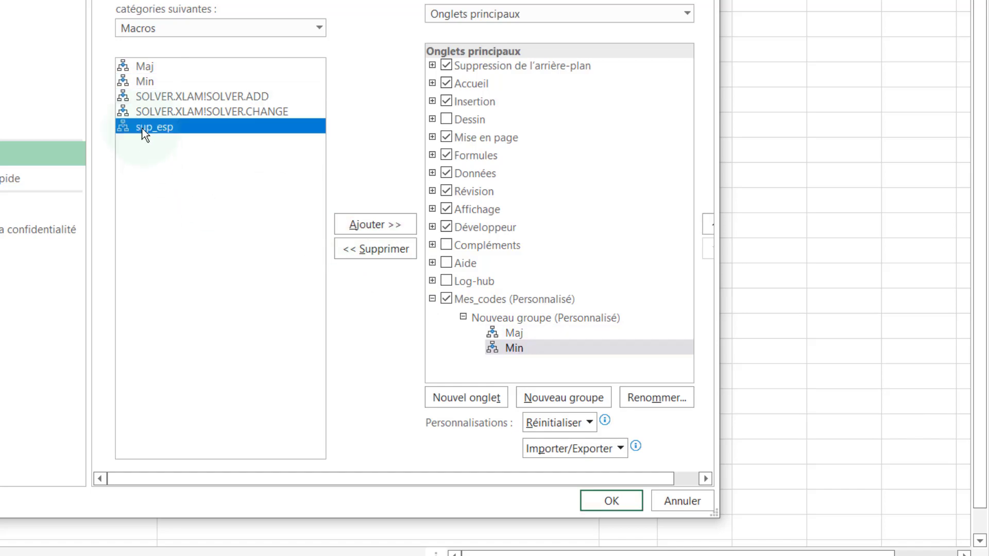
pyautogui.click(354, 223)
pyautogui.click(604, 502)
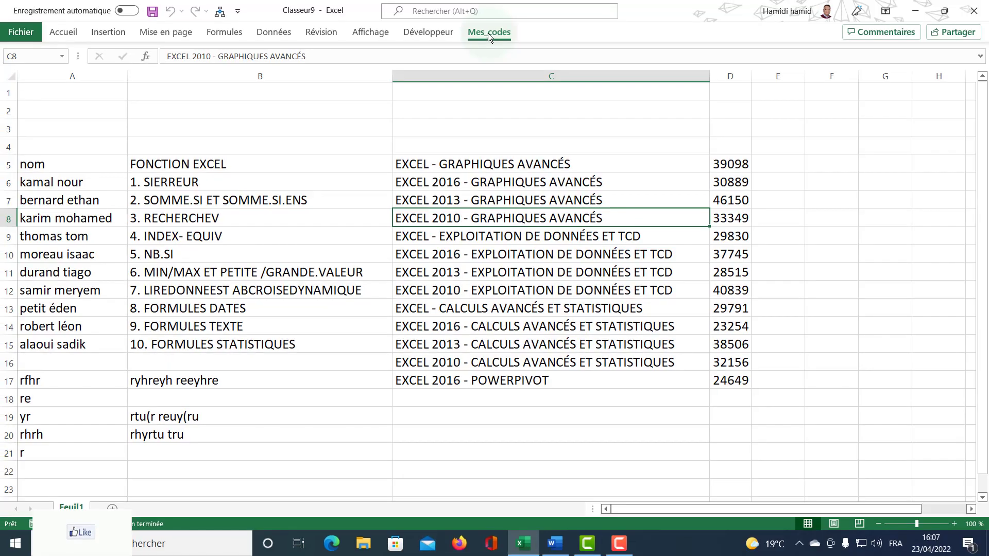
# - Check the Mes_codes buttons, then reopen Personnaliser le ruban and select Maj in the expanded group
pyautogui.click(487, 33)
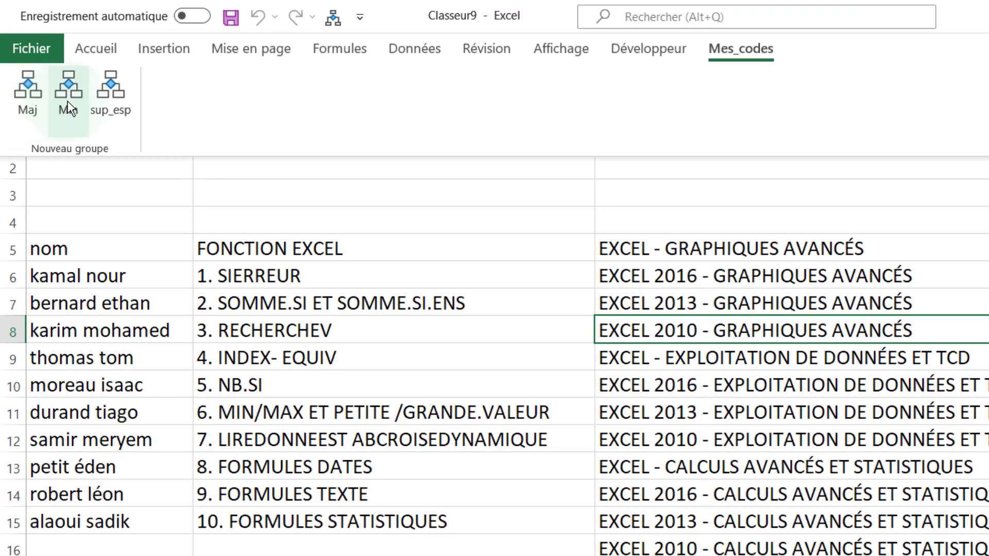
pyautogui.rightClick(32, 90)
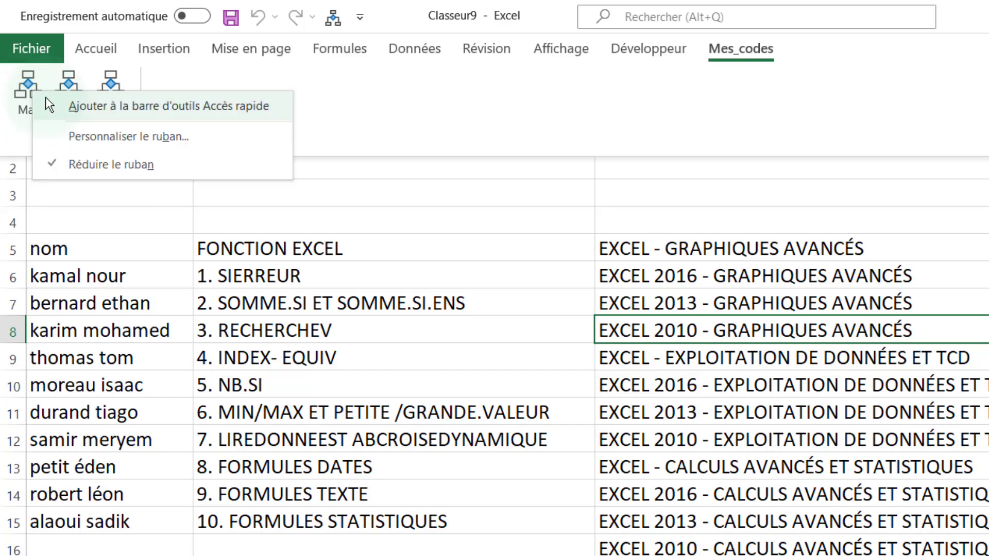
pyautogui.click(85, 135)
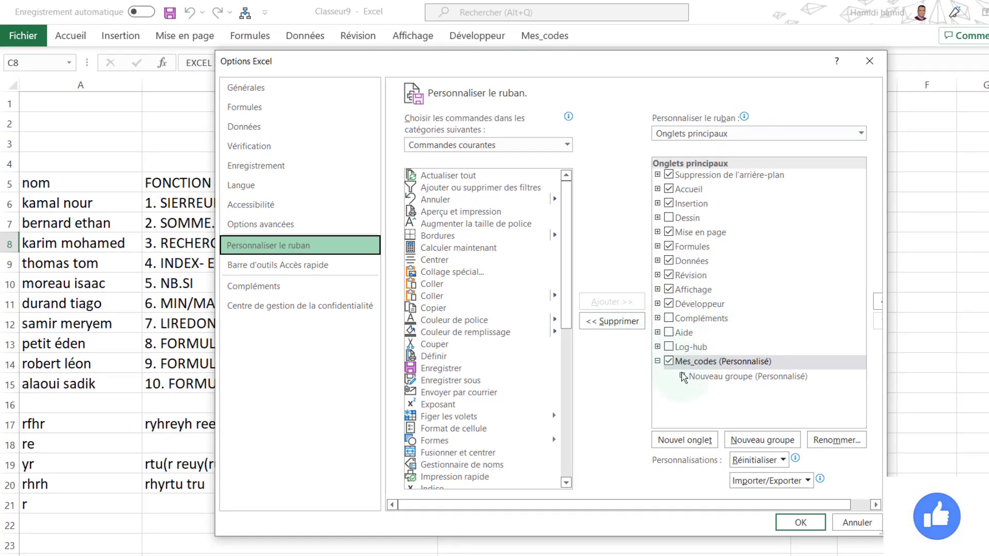
pyautogui.click(682, 377)
pyautogui.click(725, 388)
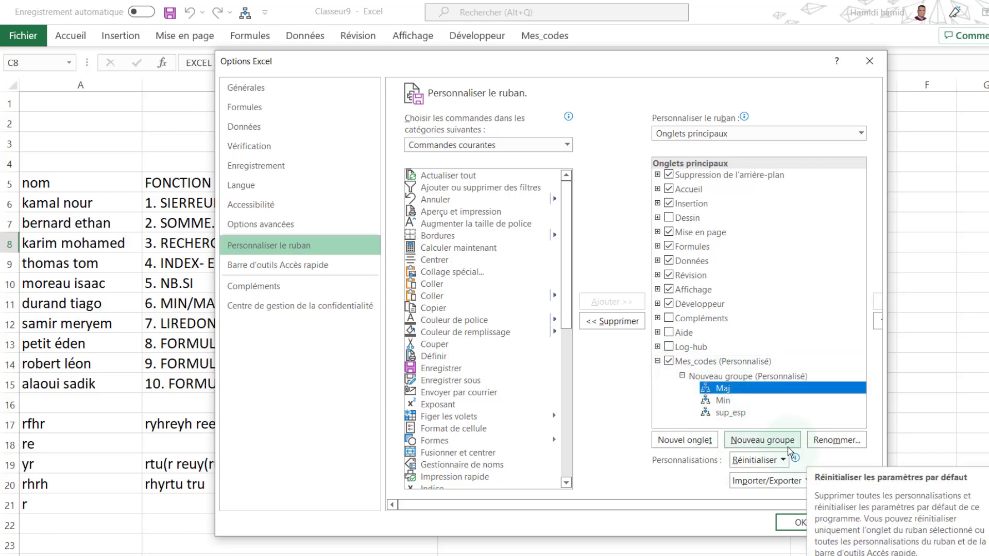
# - Give the Maj command the letter A symbol
pyautogui.click(835, 439)
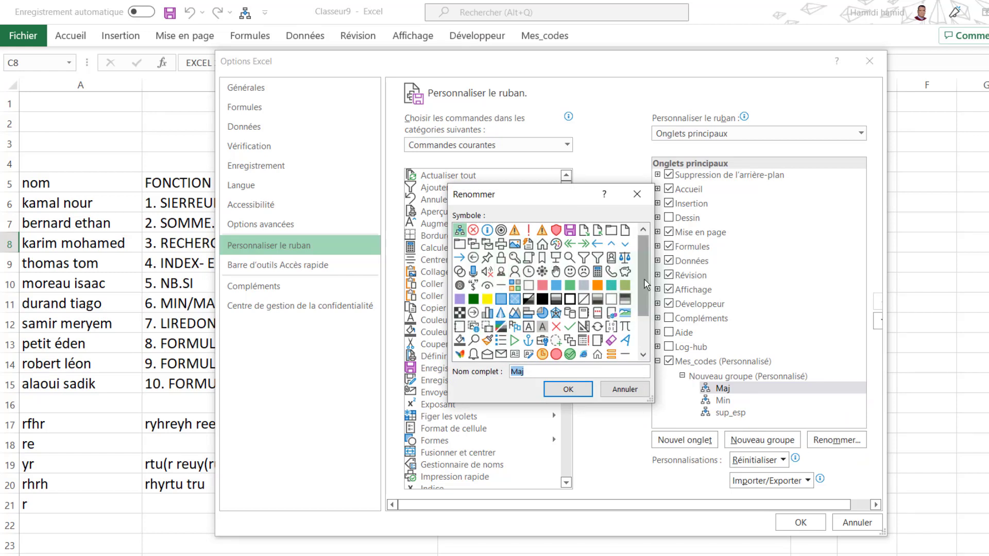
pyautogui.scroll(-2, 645, 308)
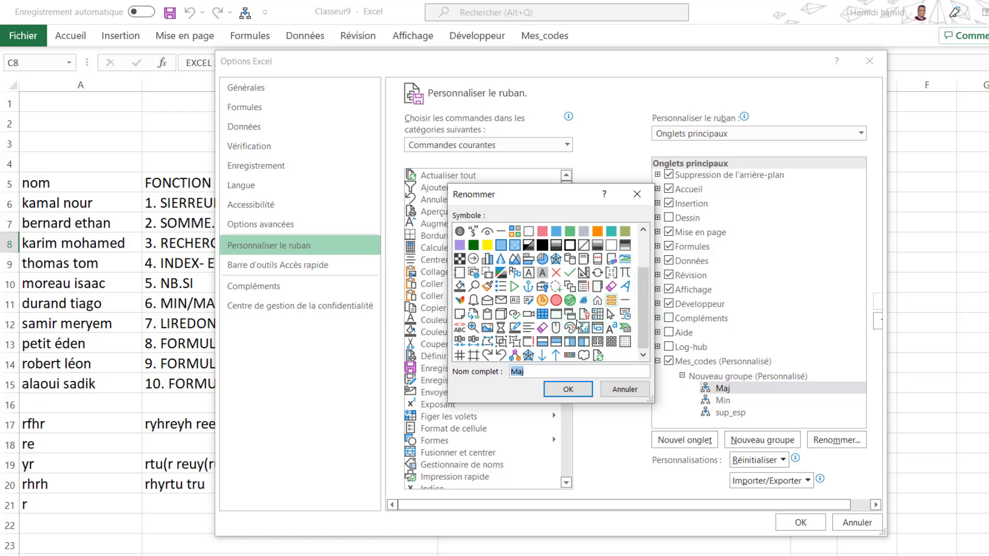
pyautogui.click(528, 271)
pyautogui.click(564, 390)
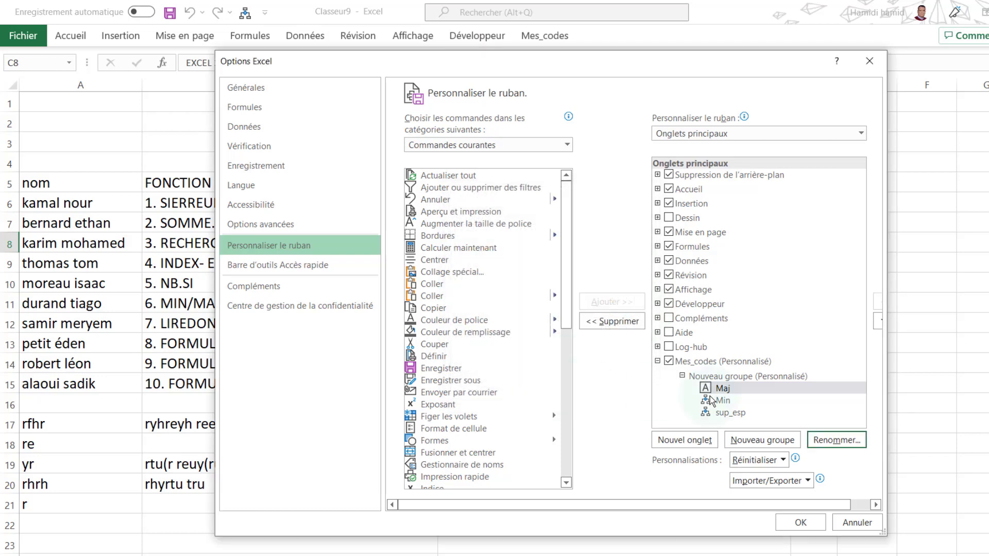
# - Give the Min command the A-with-small-a symbol
pyautogui.click(722, 401)
pyautogui.click(836, 440)
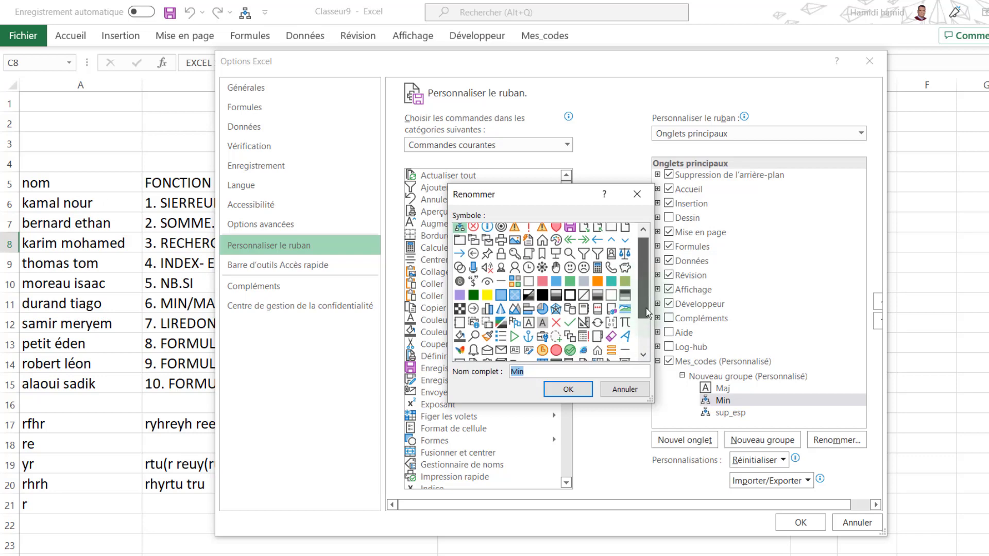
pyautogui.scroll(-1, 646, 309)
pyautogui.scroll(-1, 646, 312)
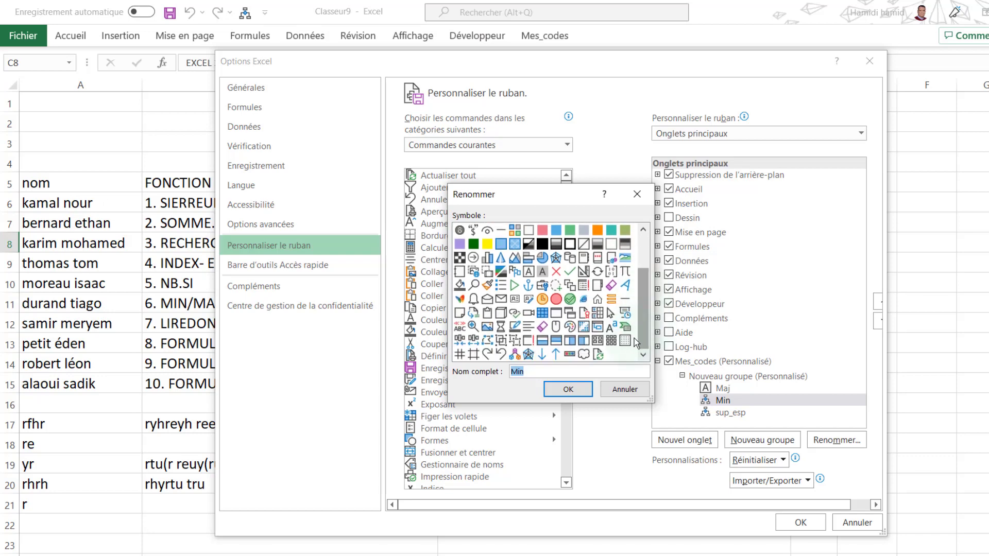
pyautogui.click(610, 327)
pyautogui.click(567, 390)
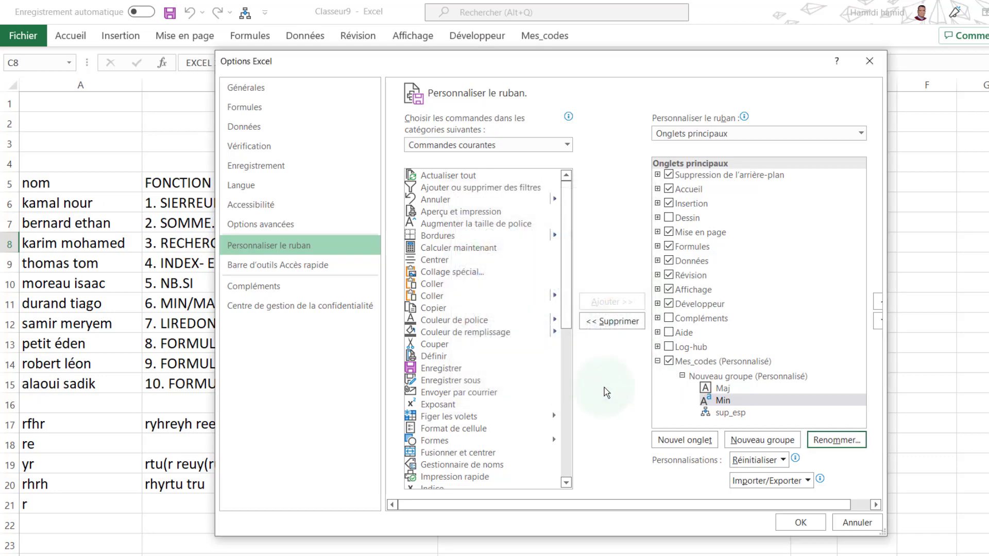
# - Give sup_esp the list symbol and apply the changes with OK
pyautogui.click(730, 413)
pyautogui.click(818, 441)
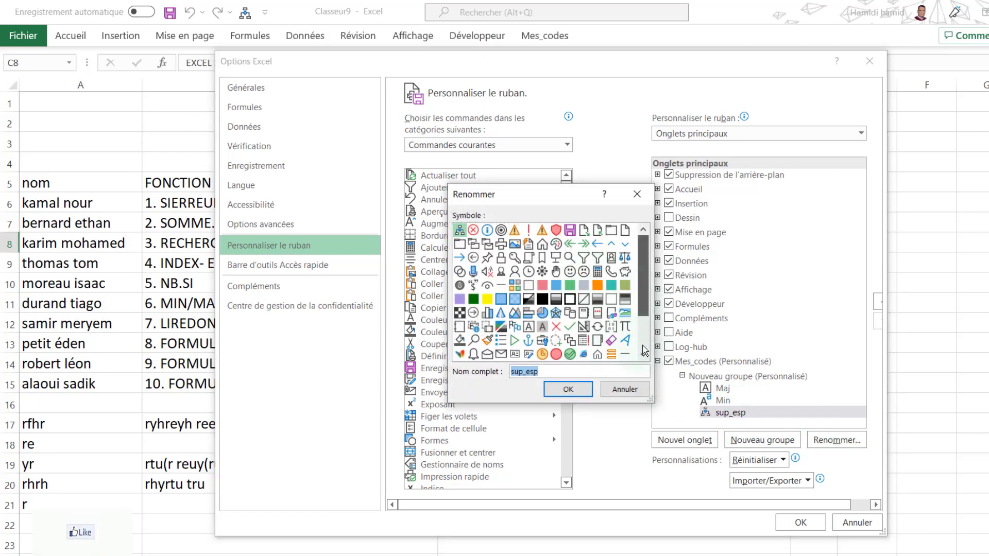
pyautogui.scroll(-2, 638, 302)
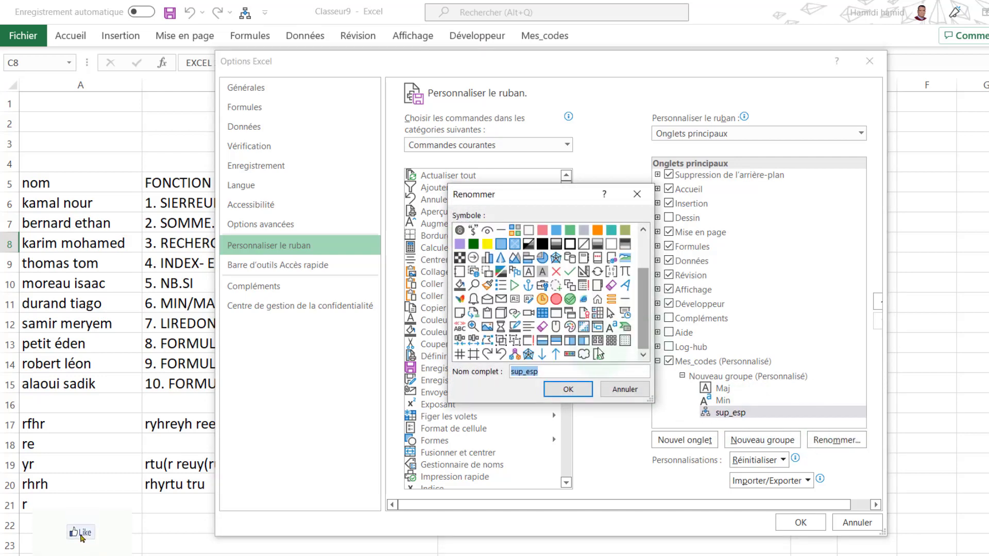
pyautogui.click(500, 285)
pyautogui.click(568, 389)
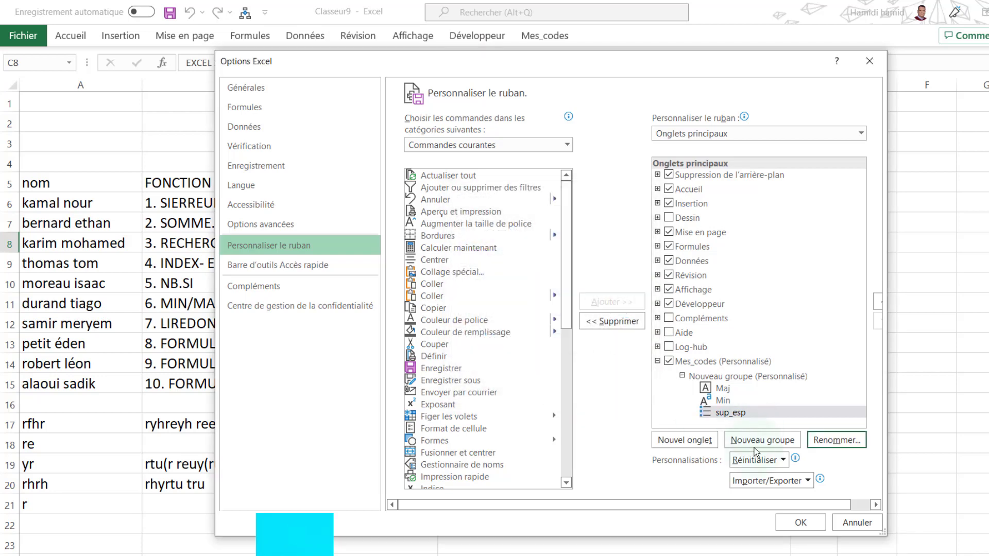
pyautogui.click(785, 524)
# - Insert extra spaces into the column B texts in B7, B11 and B13
pyautogui.click(461, 263)
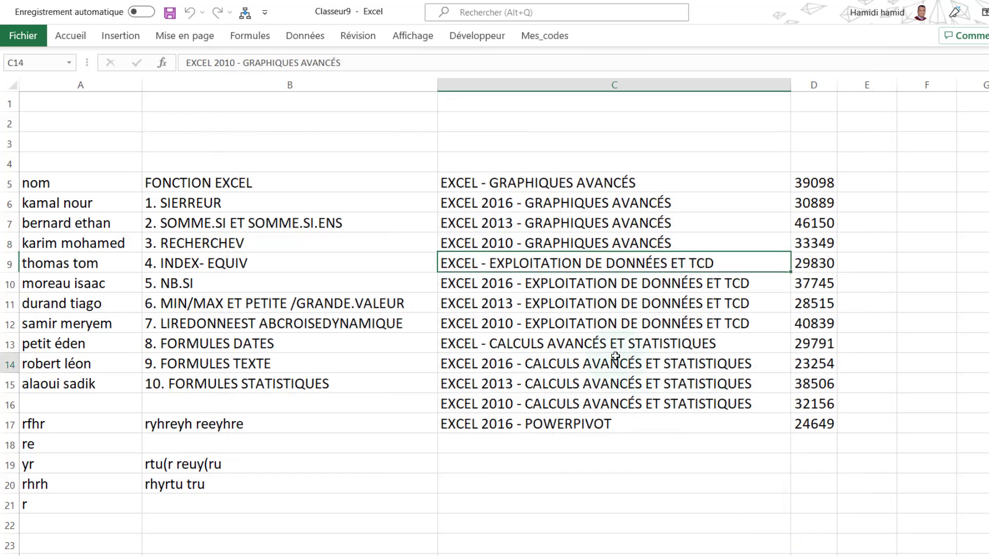
pyautogui.click(607, 363)
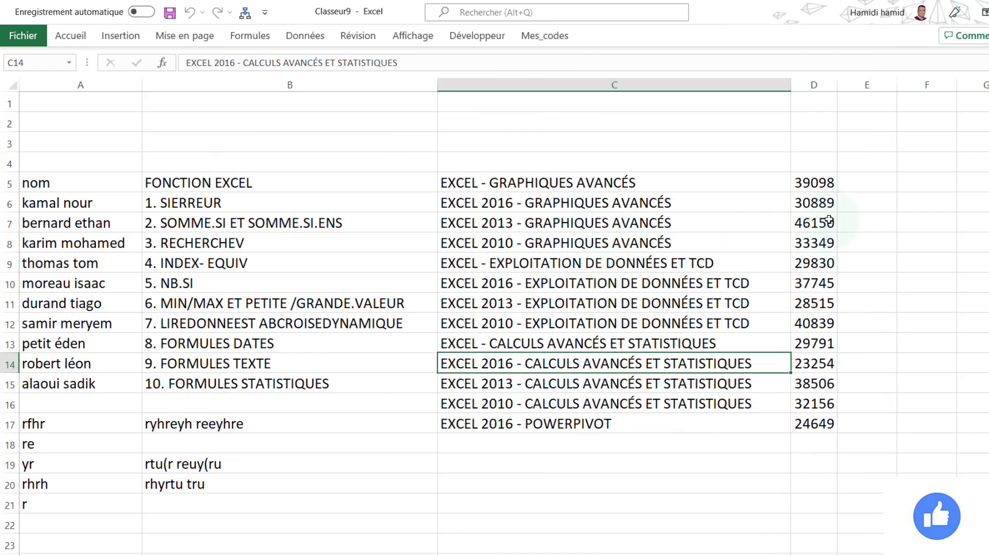
pyautogui.doubleClick(248, 222)
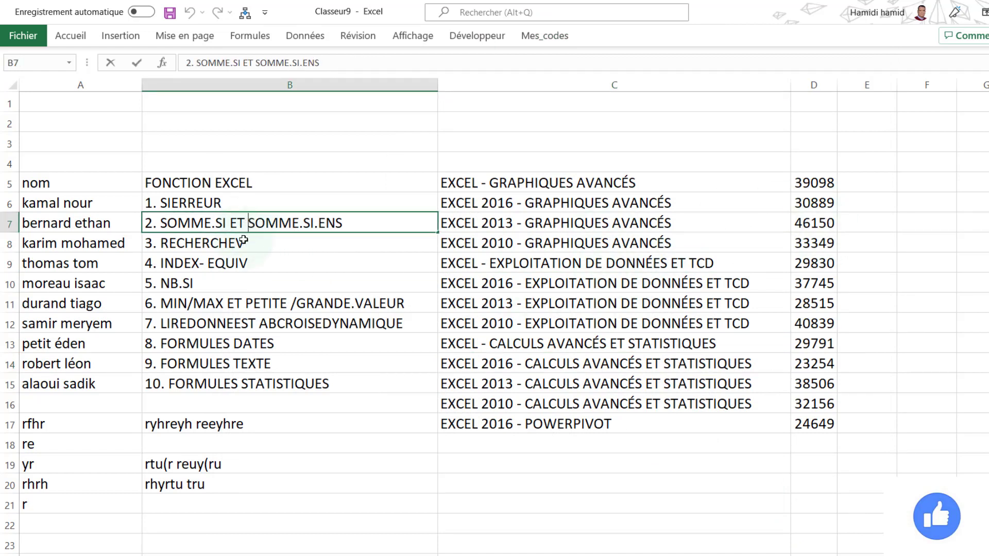
pyautogui.doubleClick(259, 303)
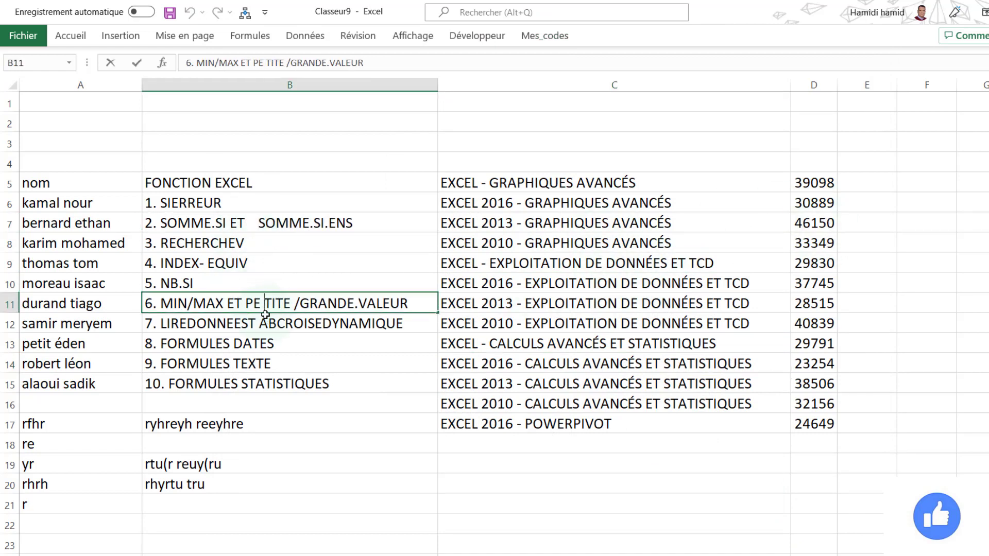
pyautogui.click(246, 345)
pyautogui.doubleClick(246, 345)
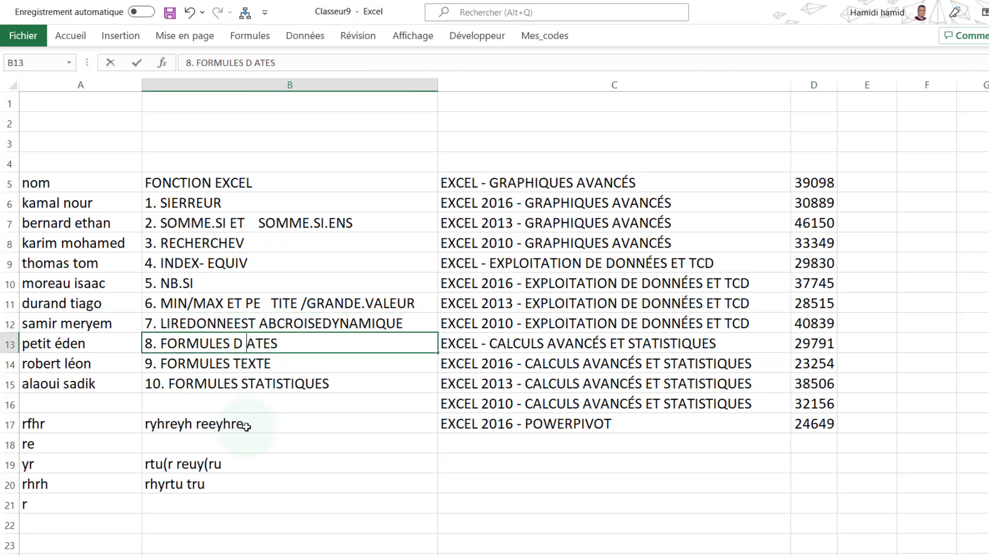
# - Enter the spaced test text 'sd edgt' in B21 and select column B
pyautogui.click(211, 503)
pyautogui.write('sd   edgt')
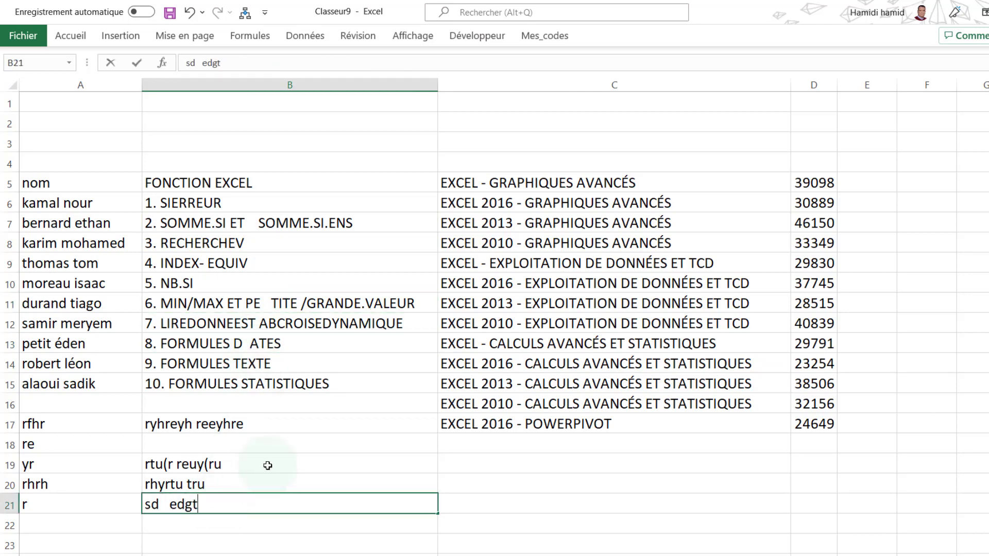
pyautogui.click(265, 463)
pyautogui.click(227, 89)
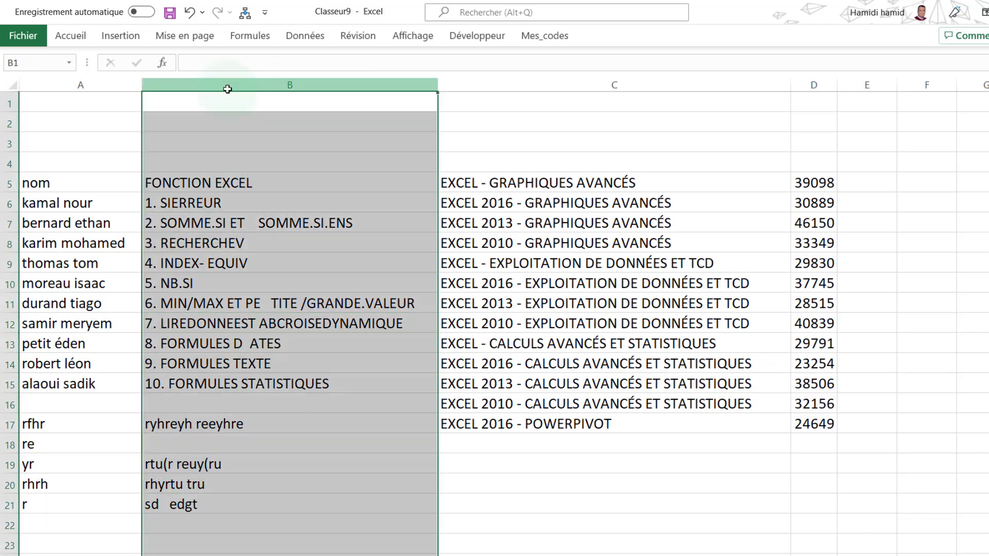
# - Strip column B's extra spaces with the sup_esp button so B21 reads 'sd edgt', then select column C
pyautogui.click(536, 42)
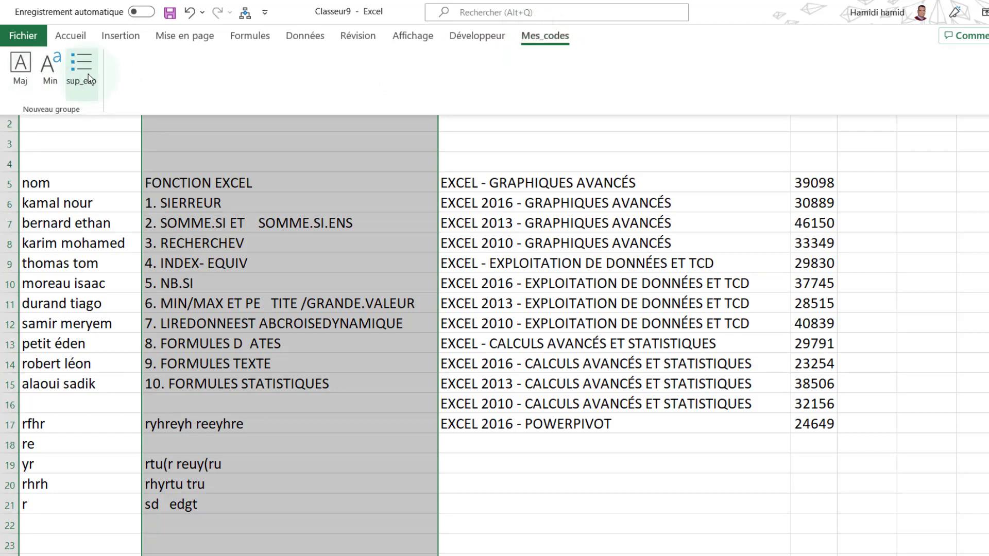
pyautogui.click(87, 73)
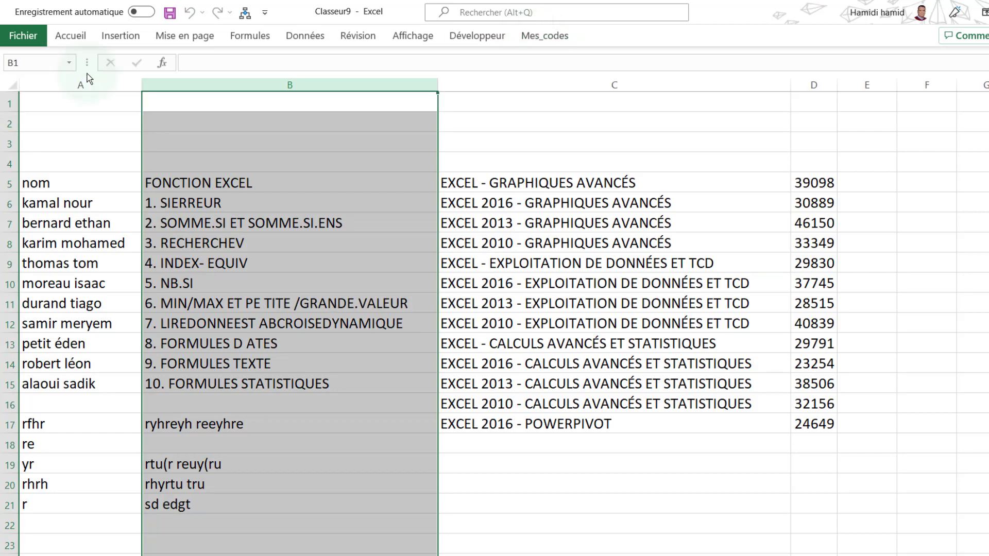
pyautogui.click(498, 177)
pyautogui.click(498, 85)
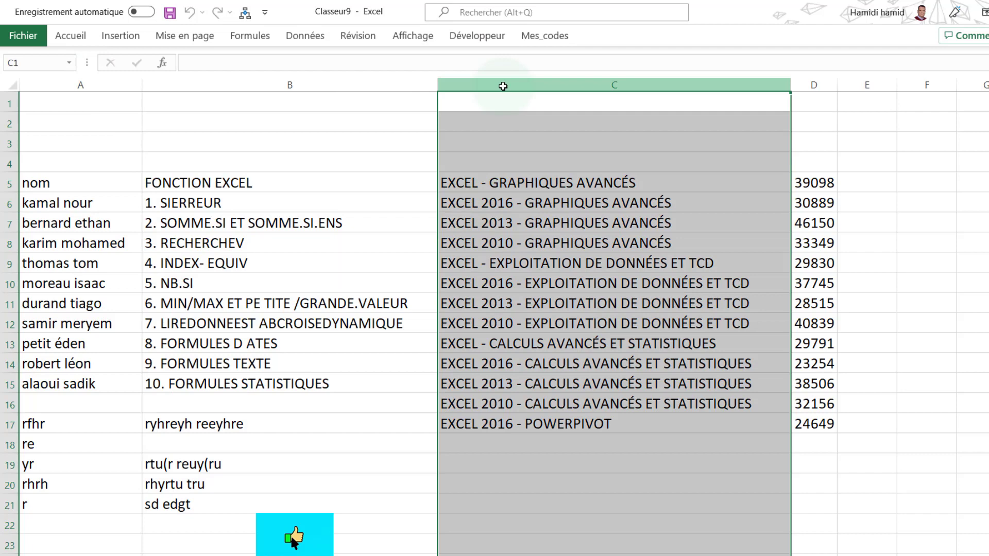
# - Make column C lowercase with Min, then uppercase again with Maj, and select cells C9 and C12
pyautogui.click(523, 41)
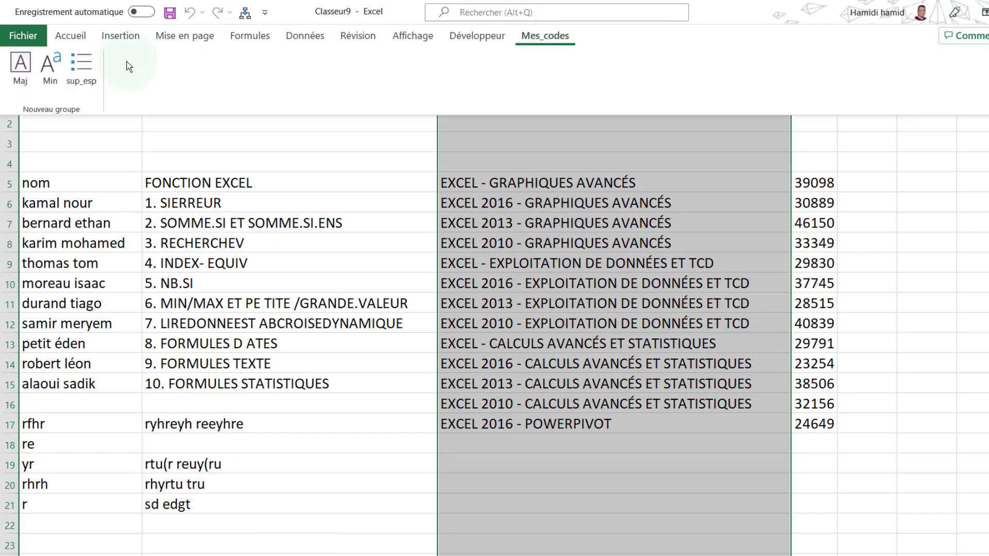
pyautogui.click(46, 73)
pyautogui.click(541, 38)
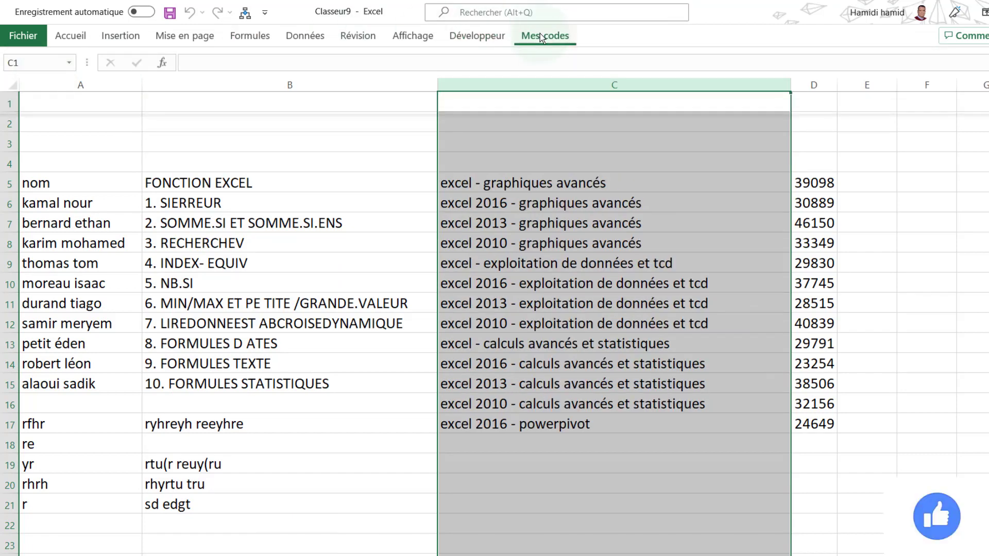
pyautogui.click(18, 70)
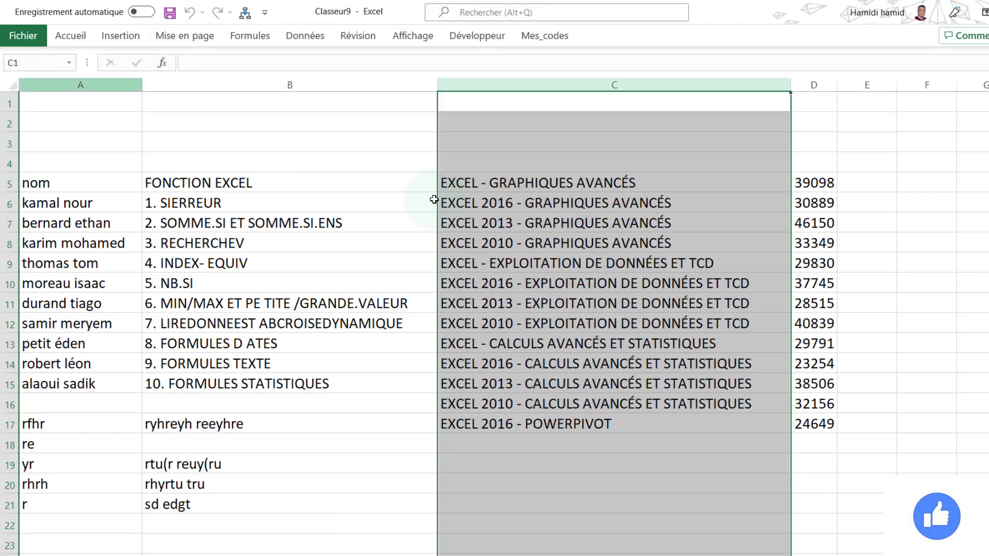
pyautogui.click(518, 263)
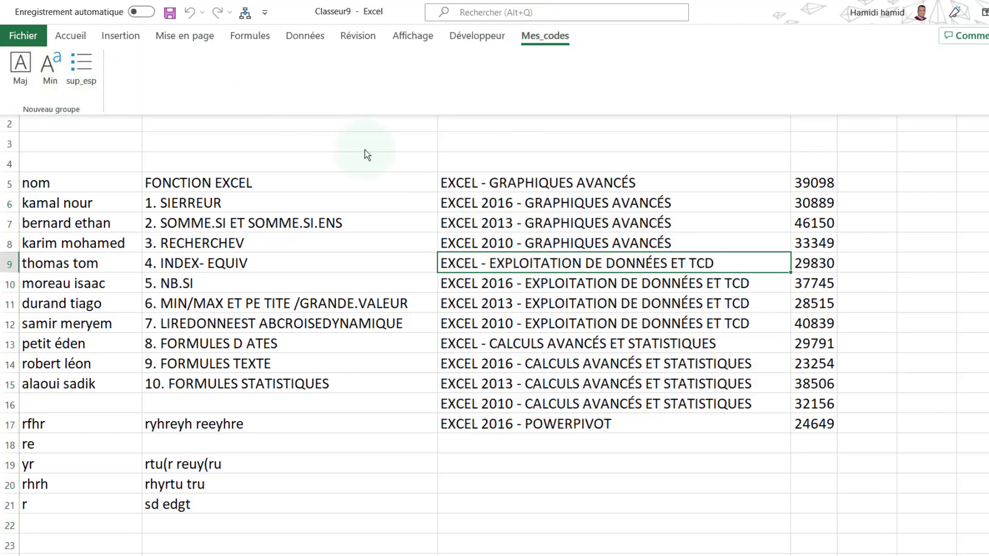
pyautogui.click(538, 323)
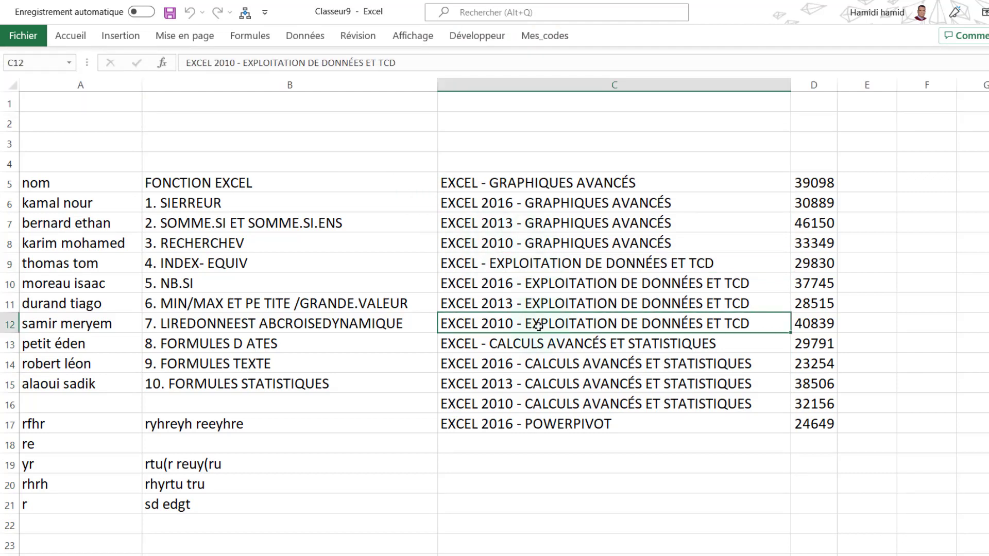